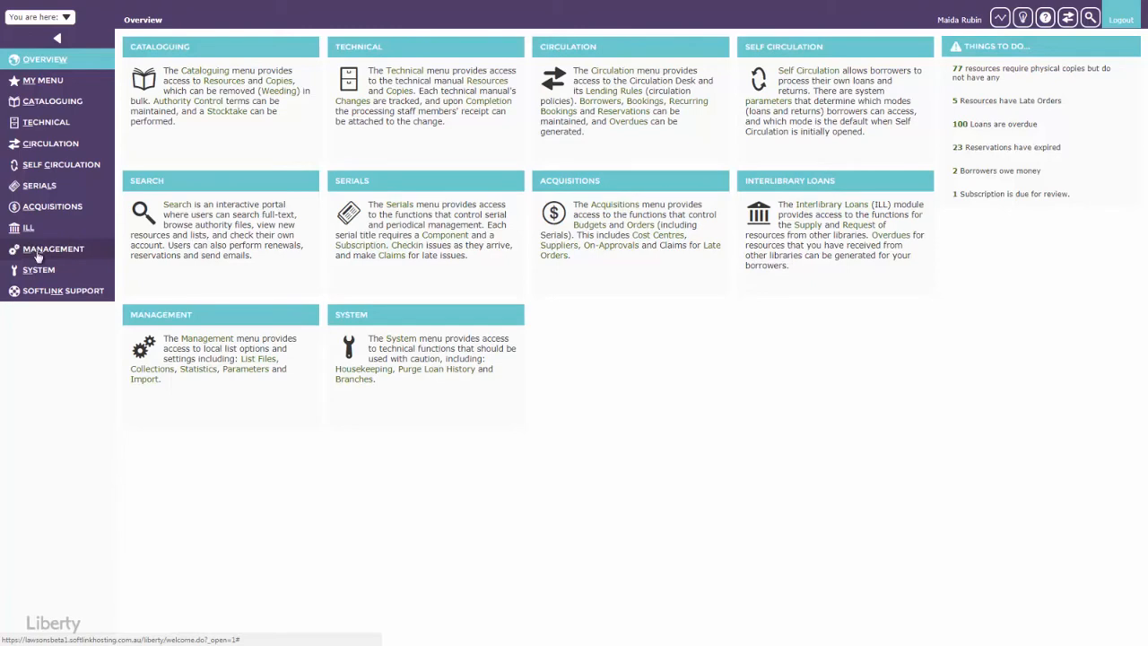
Search the system page definitions for those with the pageType circdesktab
click(38, 269)
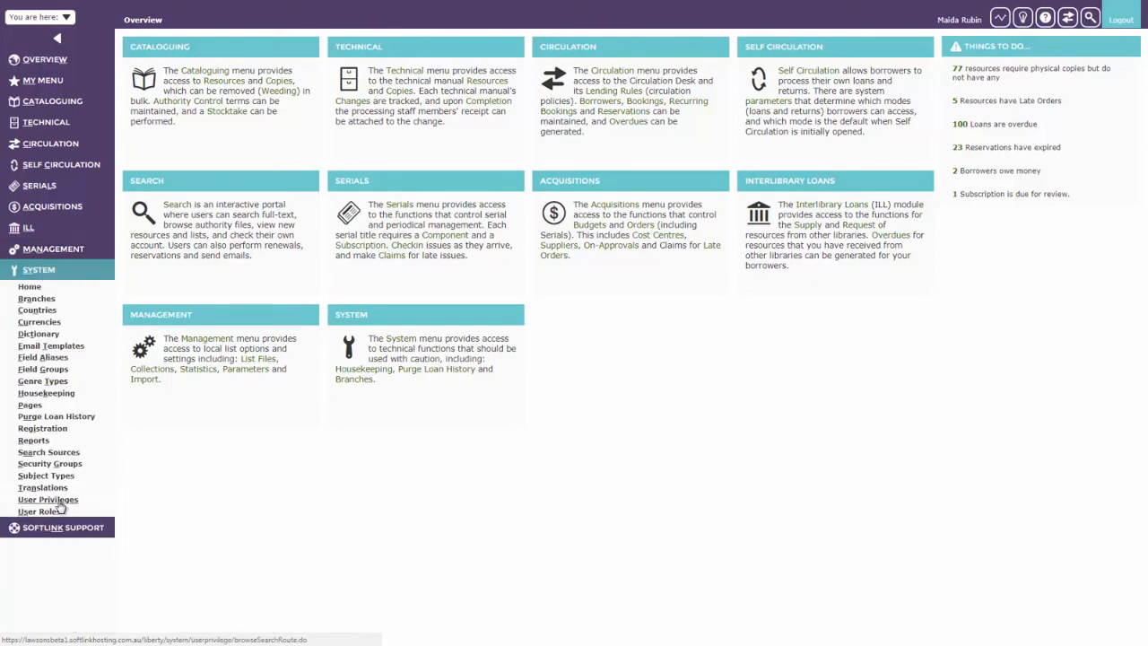
click(35, 405)
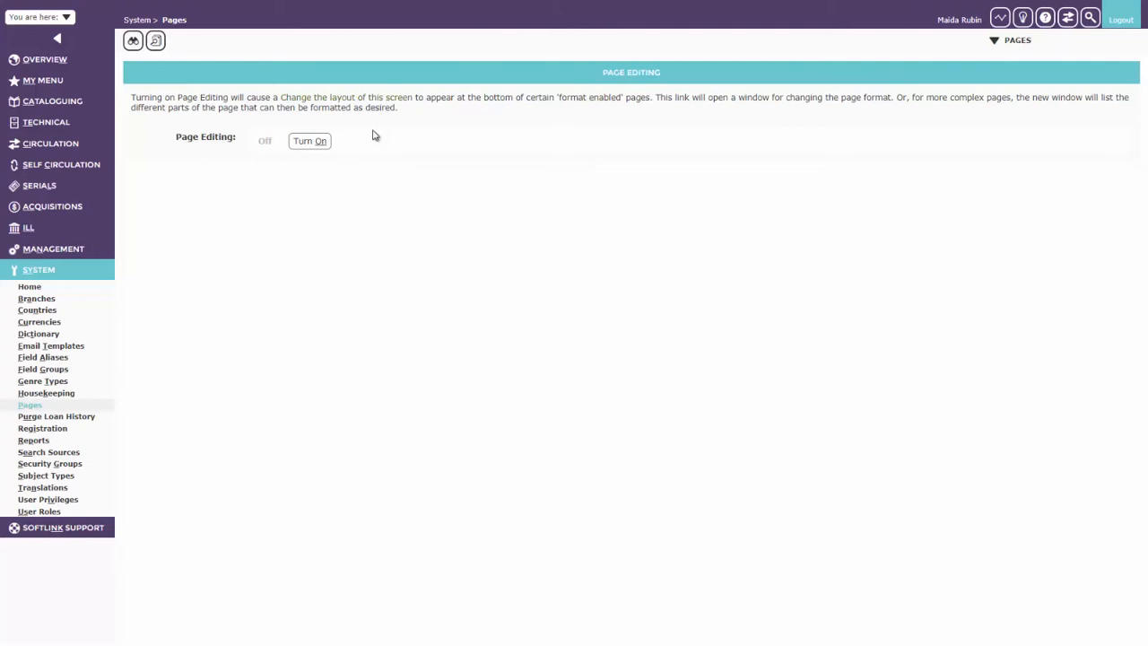
click(133, 40)
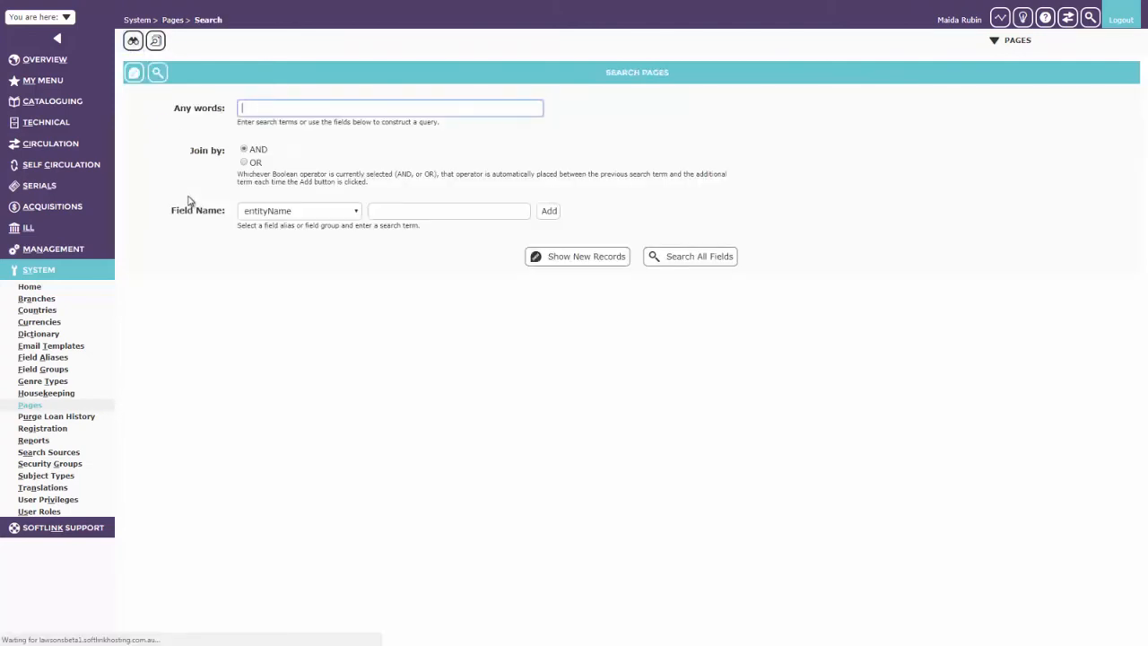
click(321, 216)
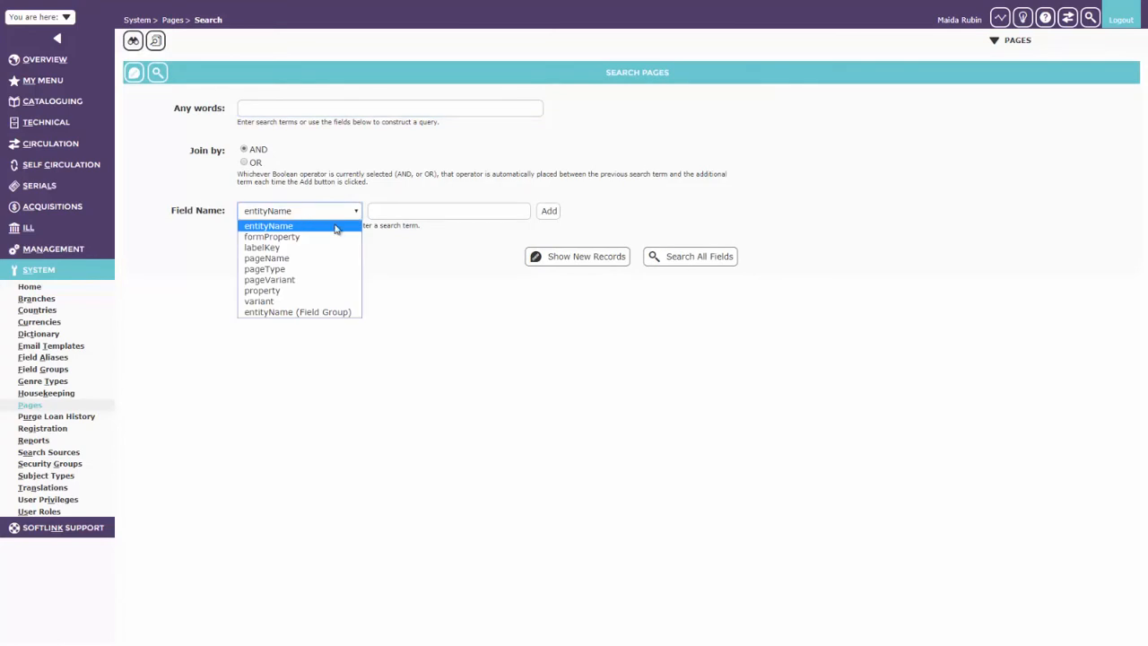
click(312, 273)
click(395, 211)
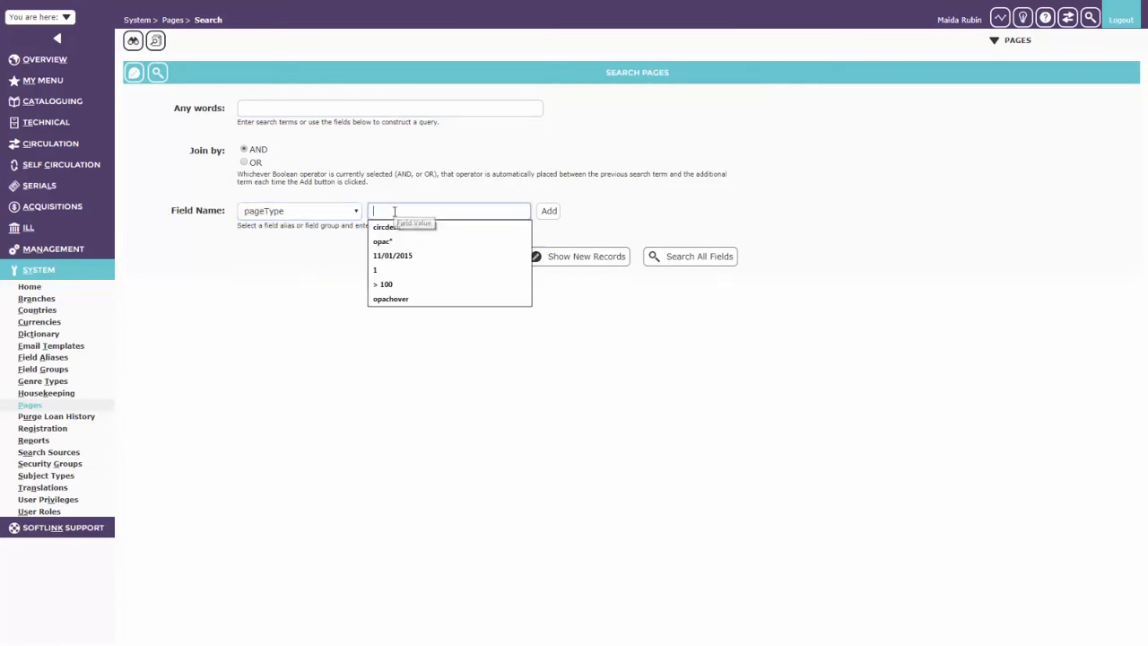
text(cir)
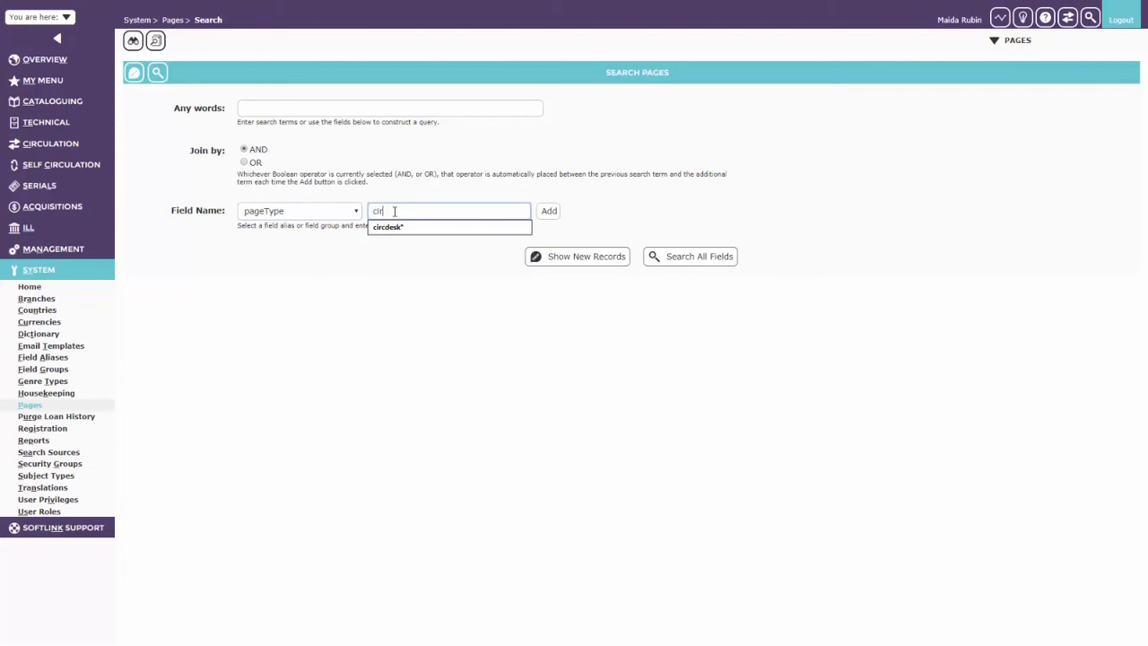
text(cdesktab)
key(Return)
key(Return)
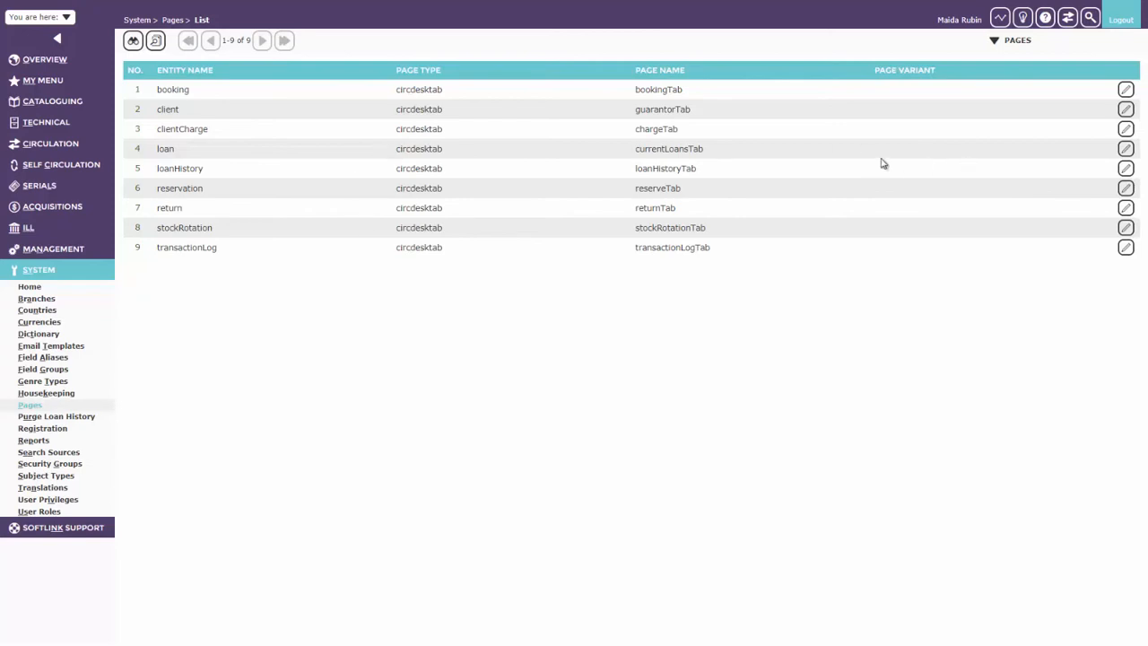
Add the Overdues Accrued field to the used fields of the currentLoansTab page and save the page
click(1126, 148)
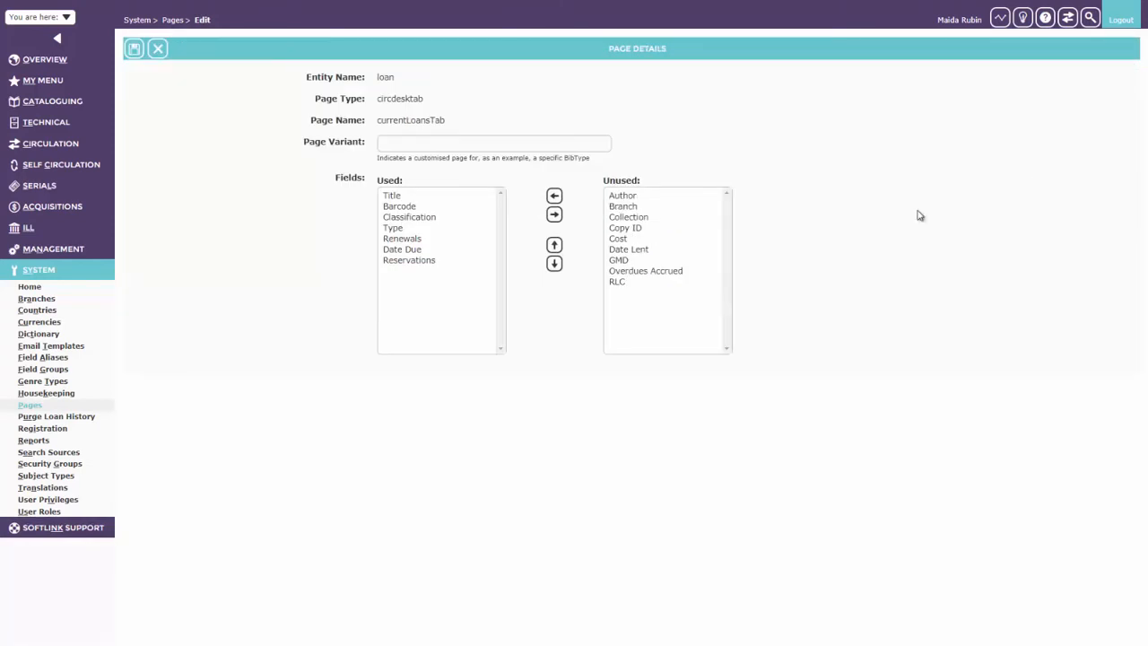
click(679, 272)
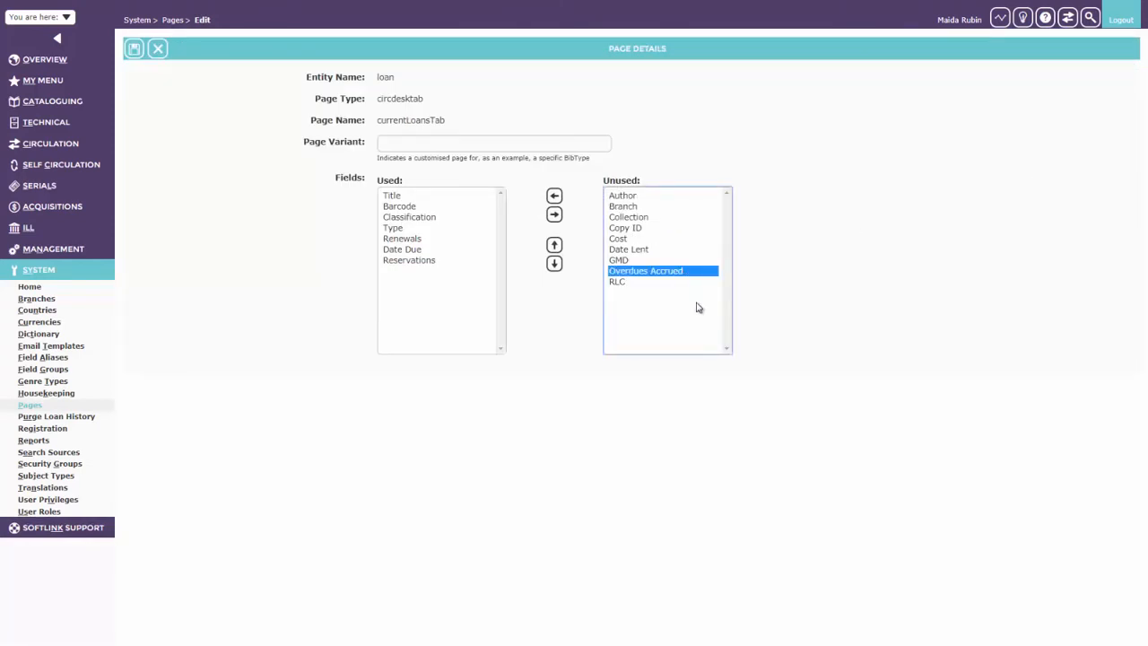
click(554, 195)
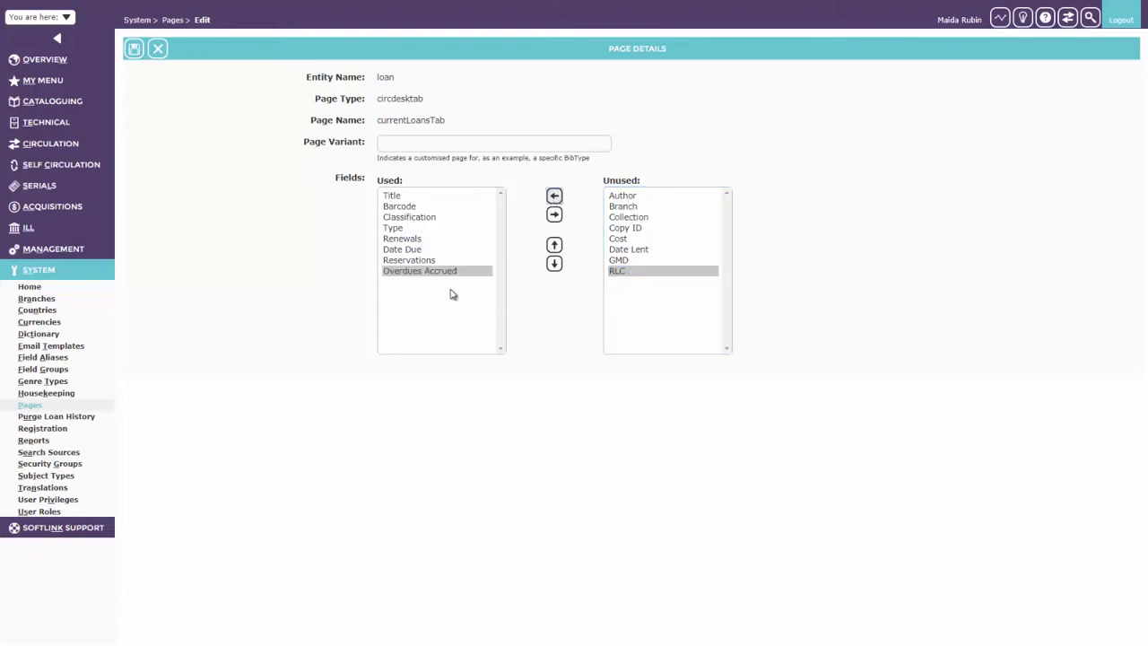
click(133, 49)
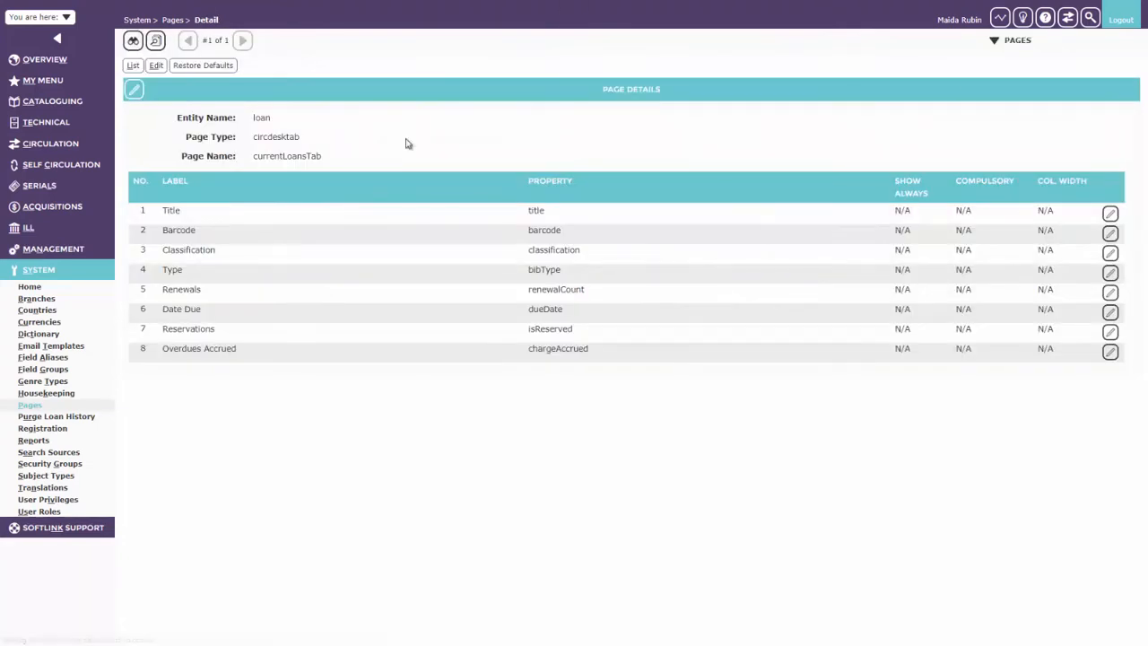
Look up the student borrower's current loans at the Circulation Desk, answering the Allow Loans prompt
click(1068, 21)
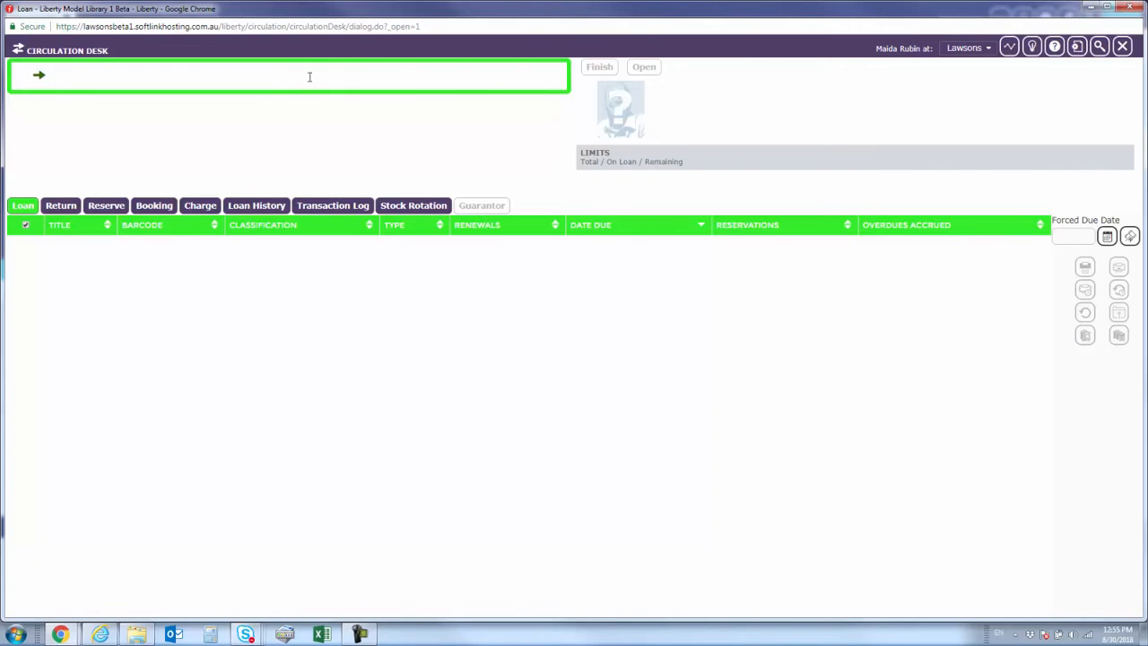
text(alsg)
key(BackSpace)
key(BackSpace)
key(BackSpace)
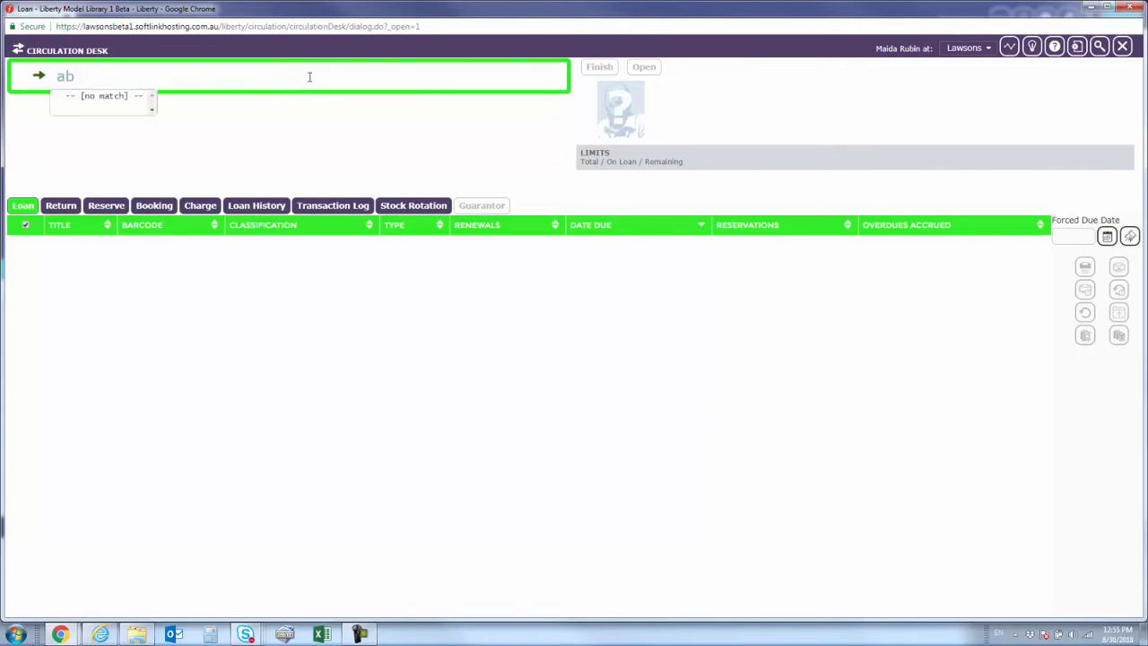
text(ngel)
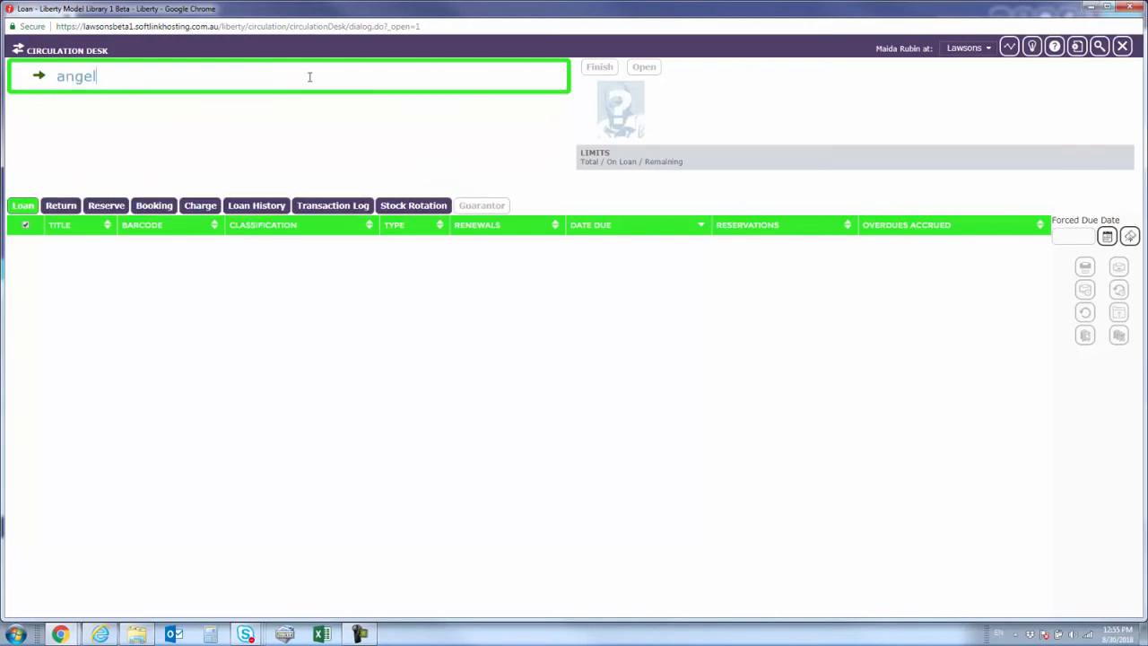
click(141, 109)
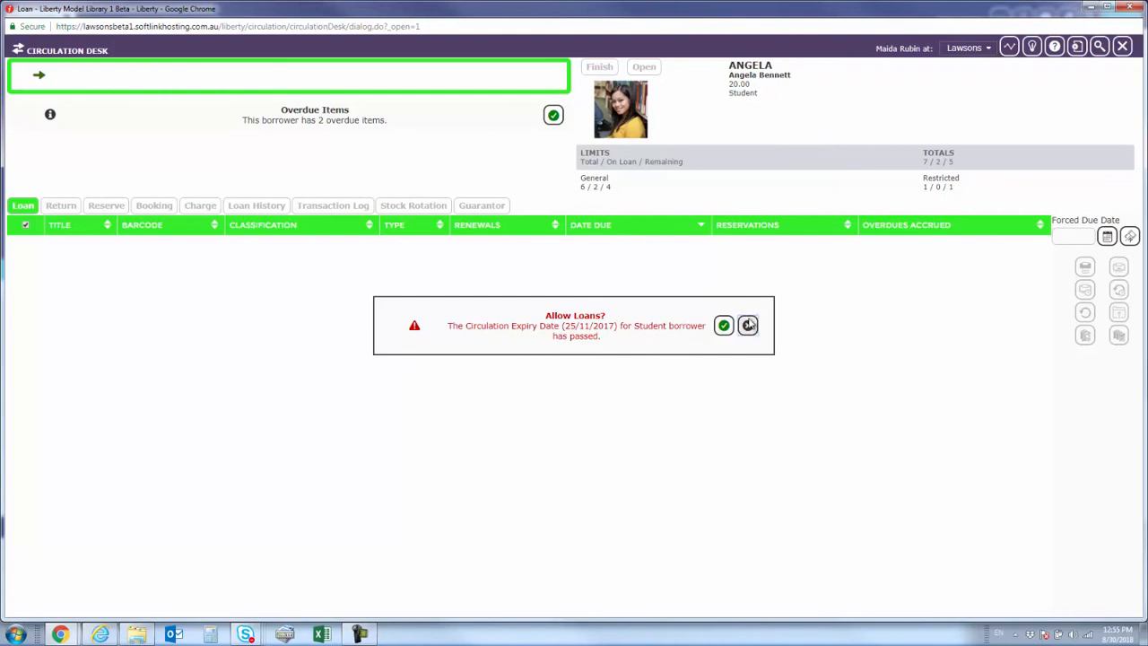
click(749, 325)
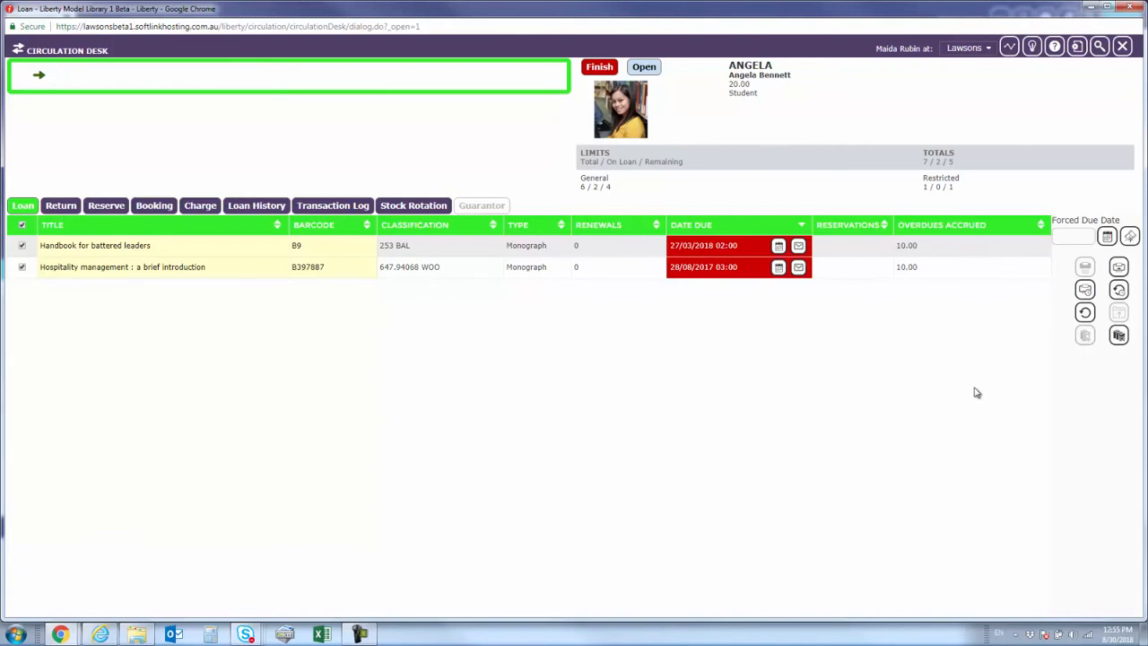
Open the signed-in borrower's loans under My Portal in the library search interface
click(1100, 47)
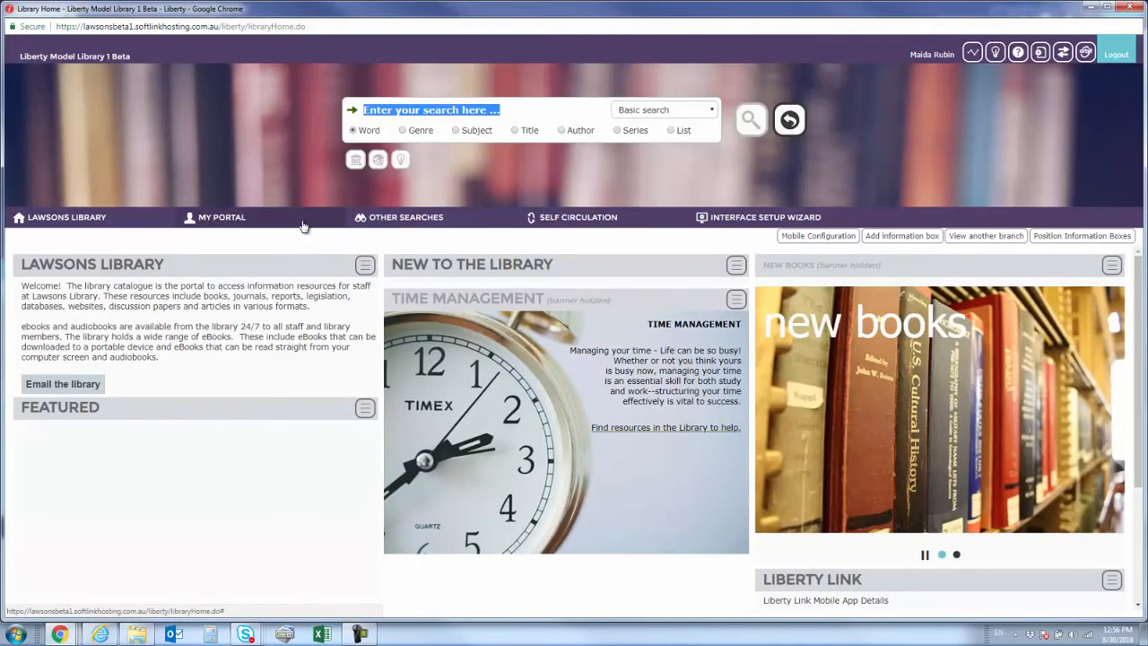
click(215, 226)
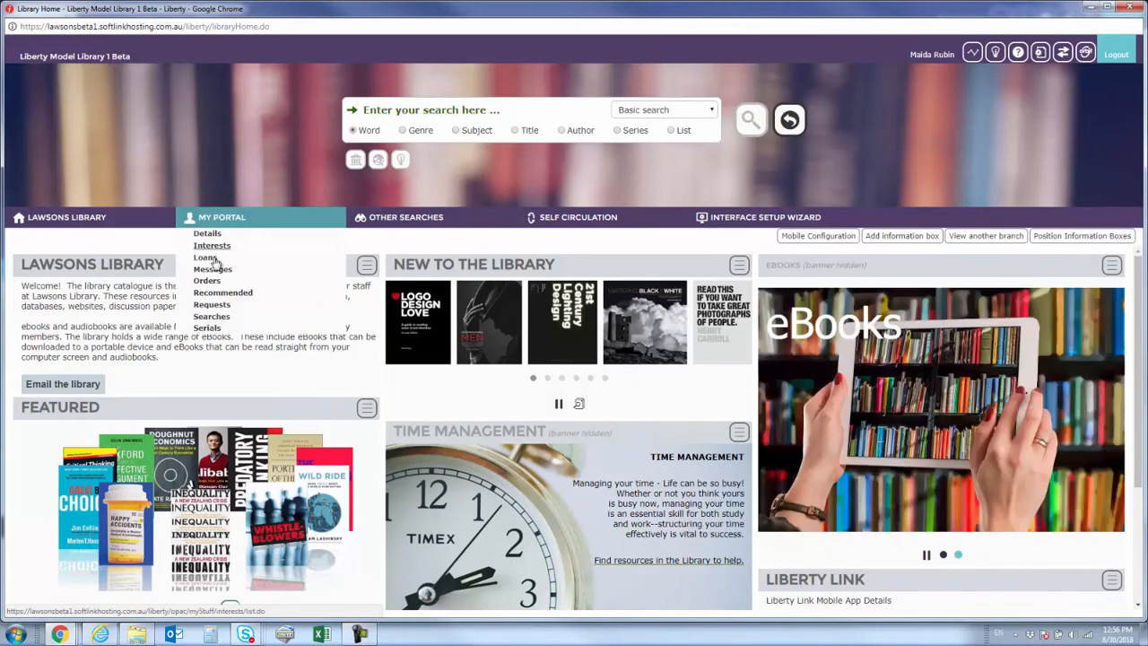
click(218, 257)
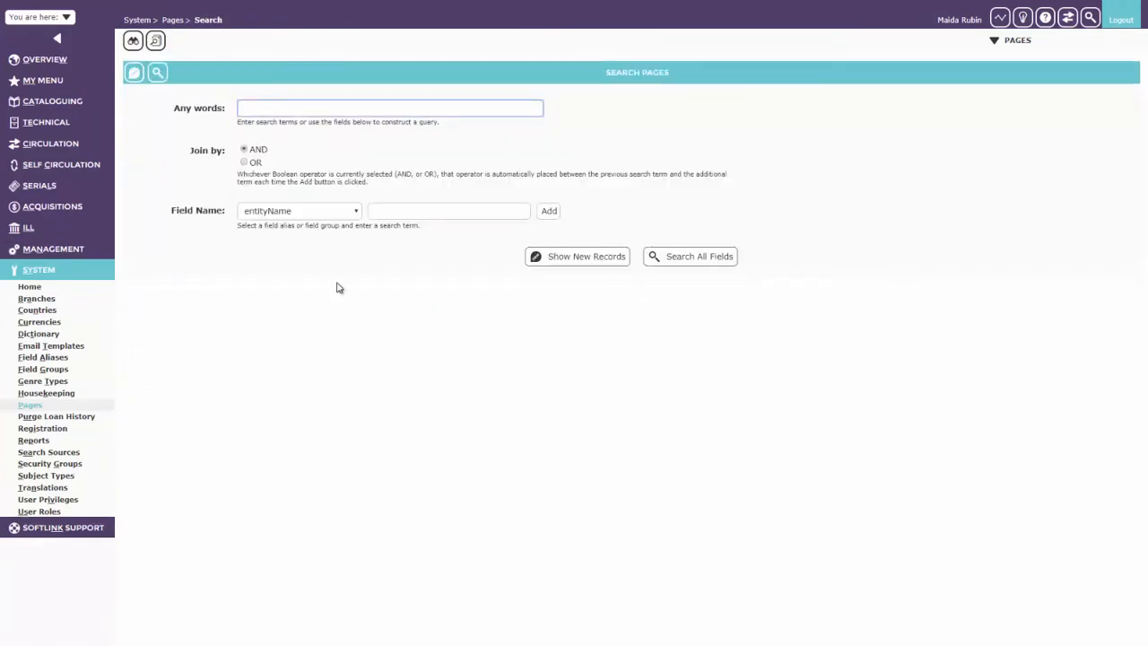
Search the system page definitions for those with the entityName loan
click(393, 209)
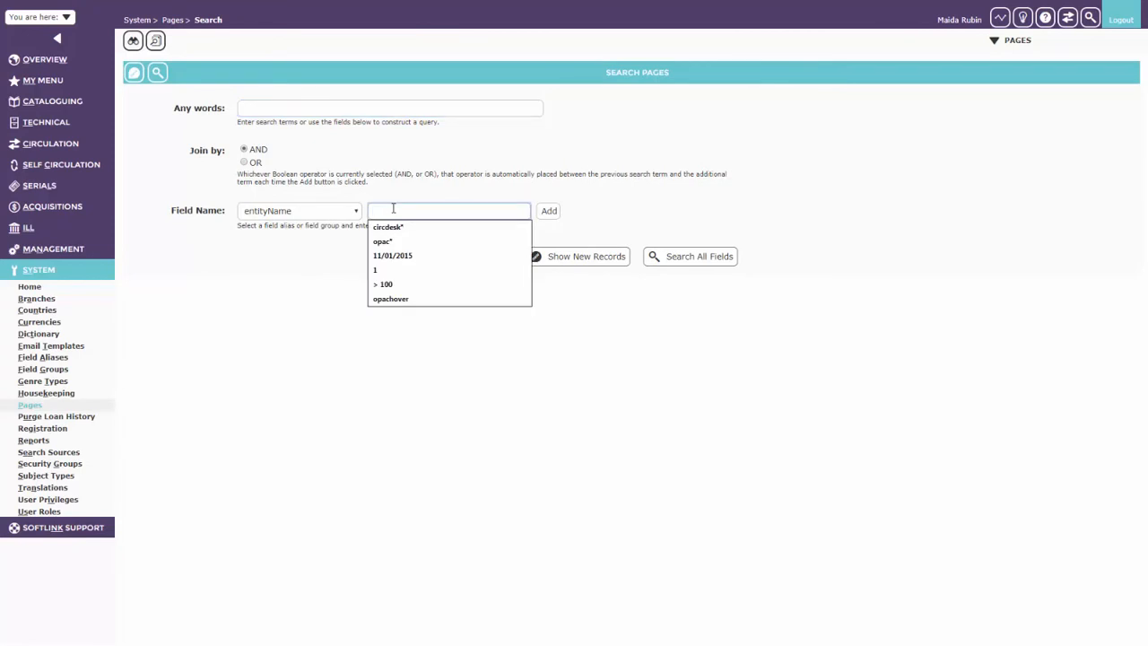
click(298, 296)
click(378, 213)
text(loan)
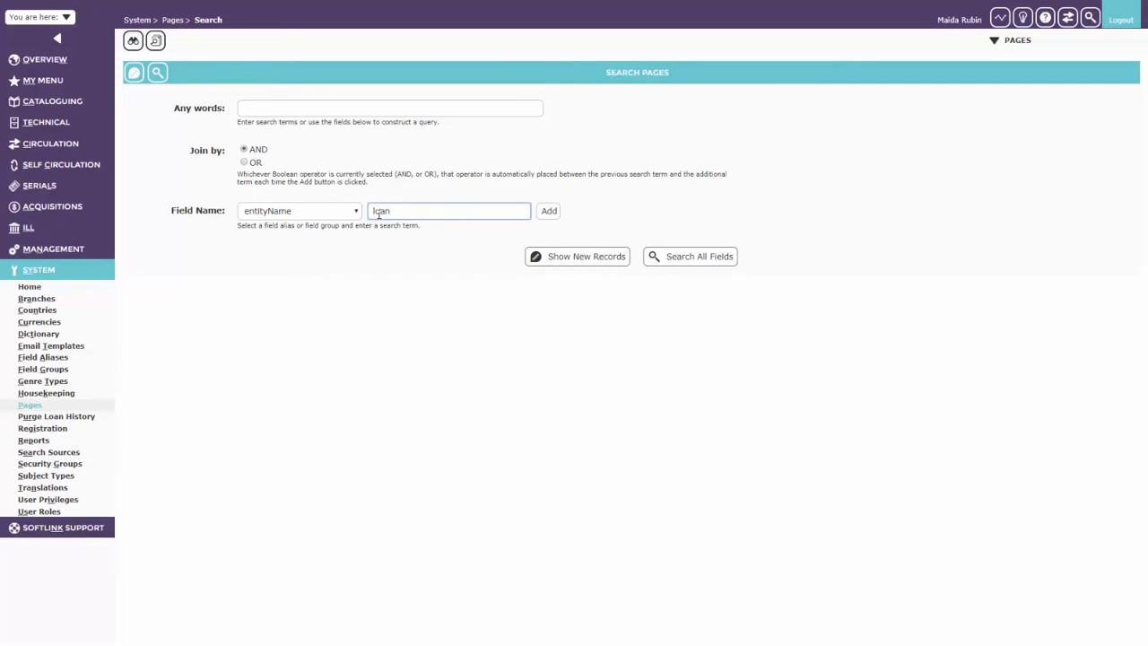
key(Return)
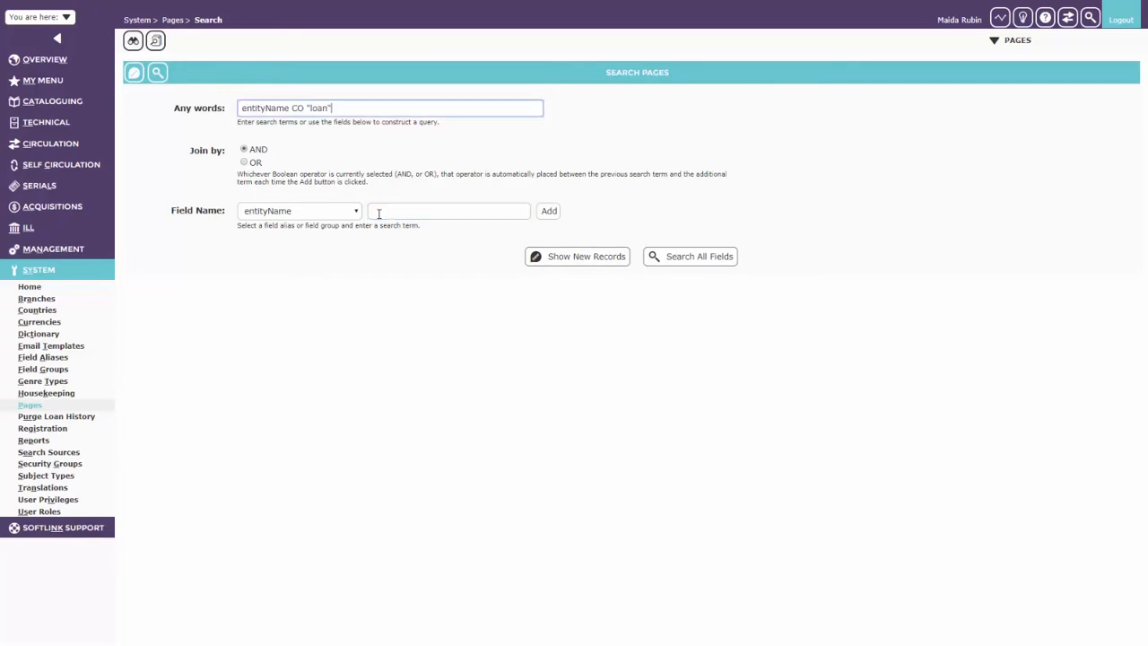
key(Return)
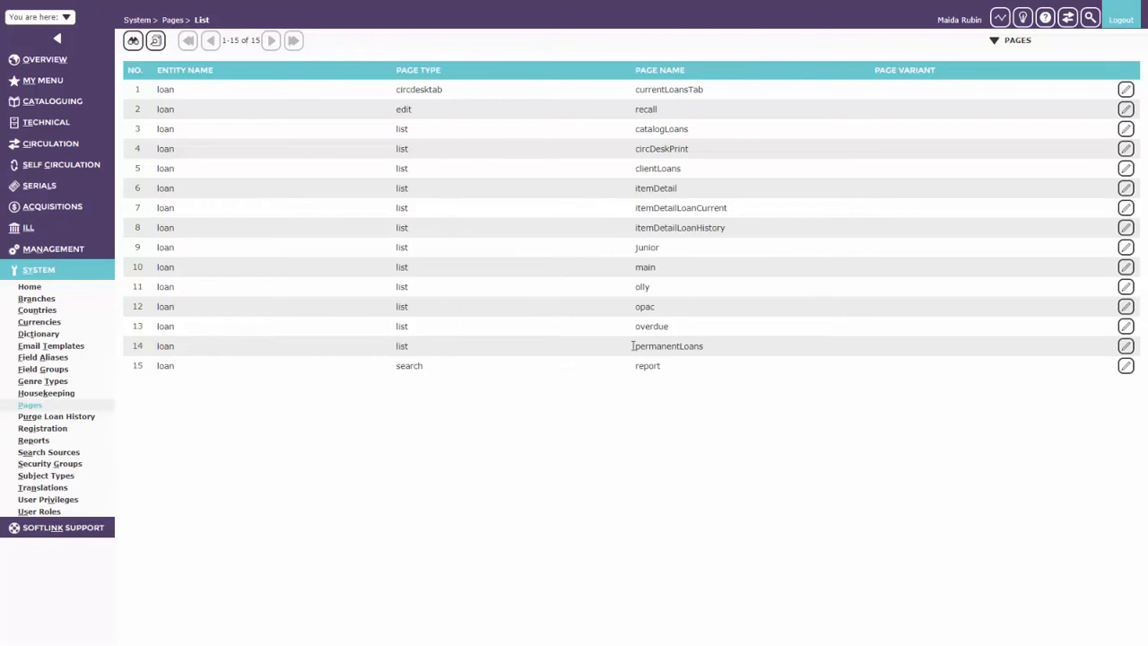
Highlight the page names opac and overdue among the loan list pages
double_click(644, 307)
click(671, 332)
drag(670, 330, 635, 327)
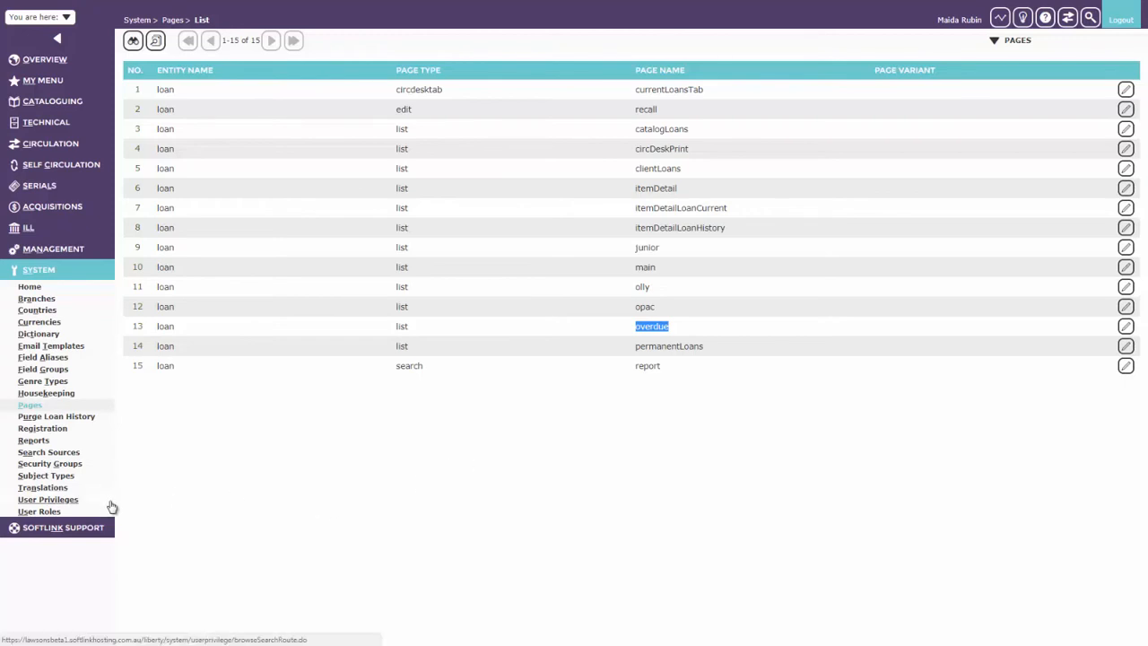
Open the email report "Final notice email with overdue link and Cost" for editing and go to its field settings
click(52, 441)
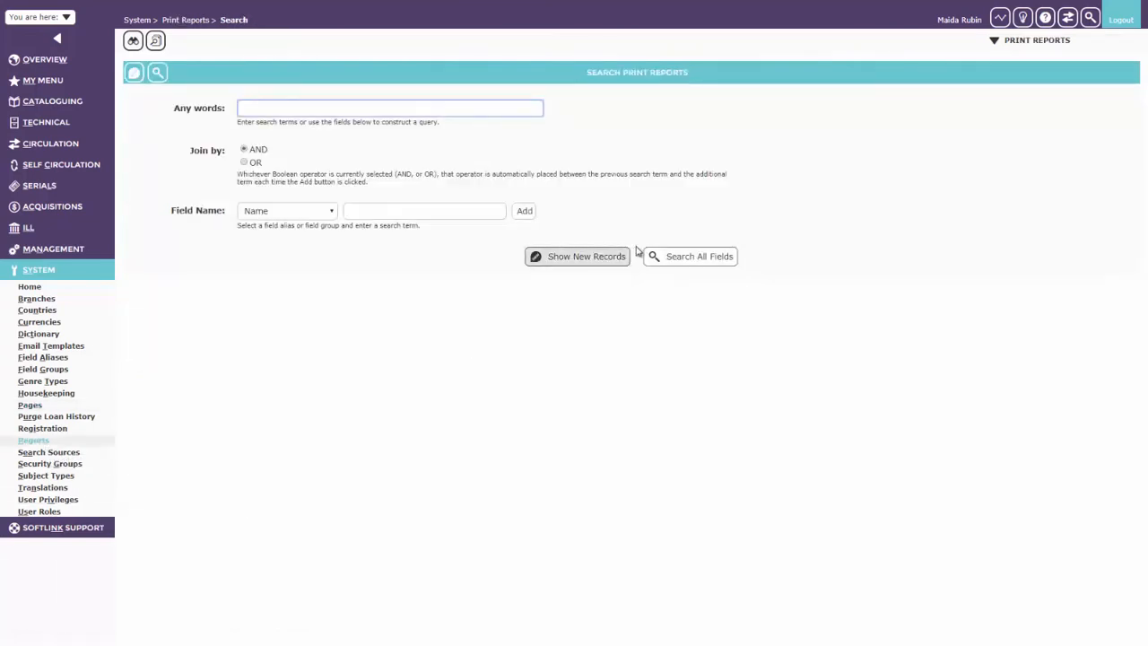
click(1055, 40)
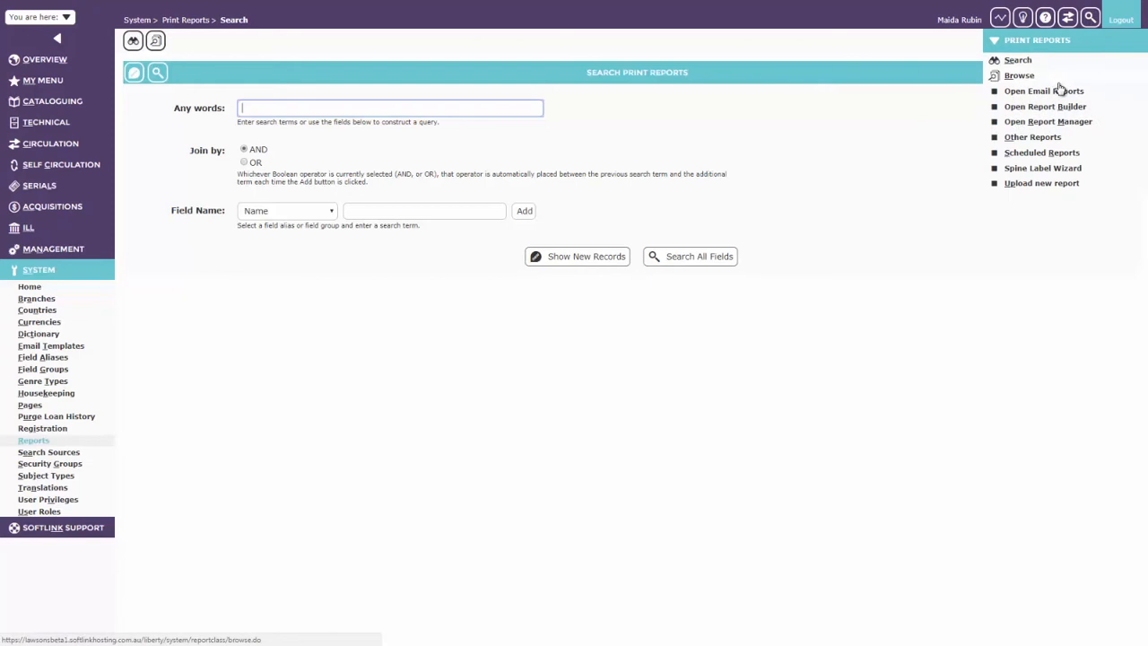
click(1051, 136)
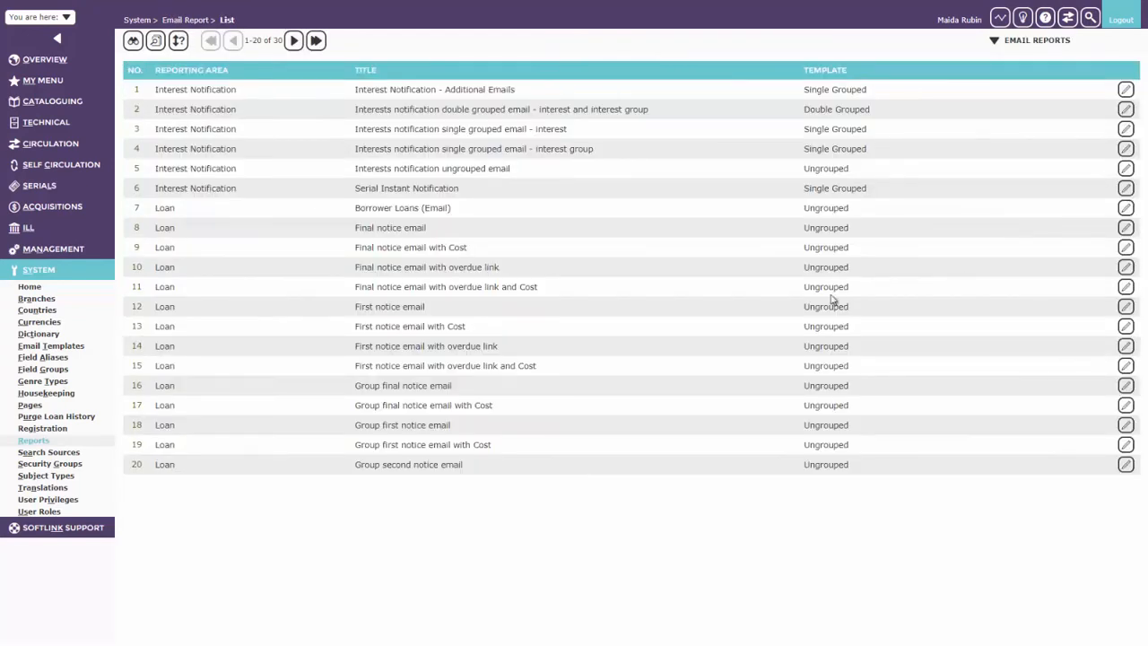
click(1125, 287)
scroll(797, 389, down, 2)
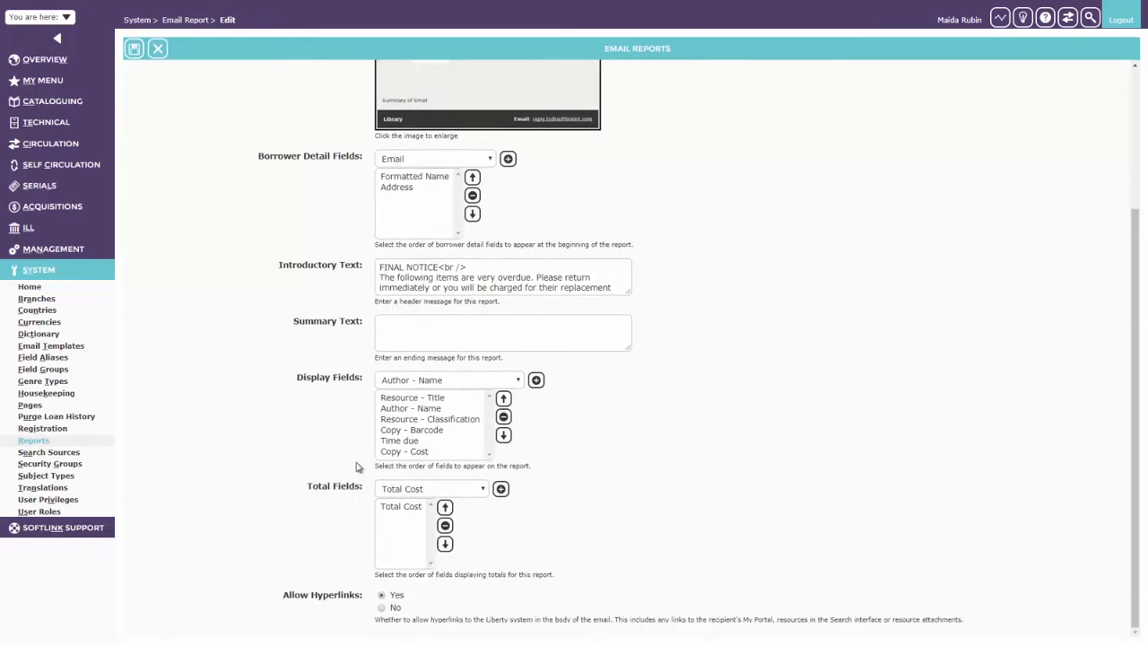
Check the available total fields for the email report, including Total Overdue Charges, and close it without saving
click(480, 490)
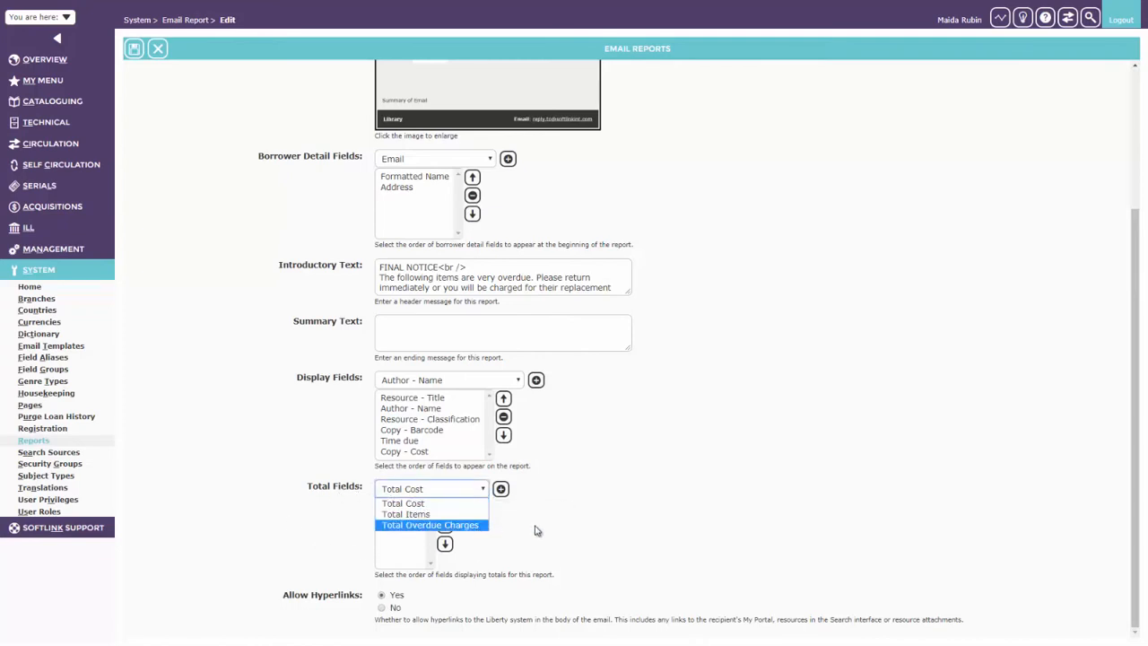
click(715, 502)
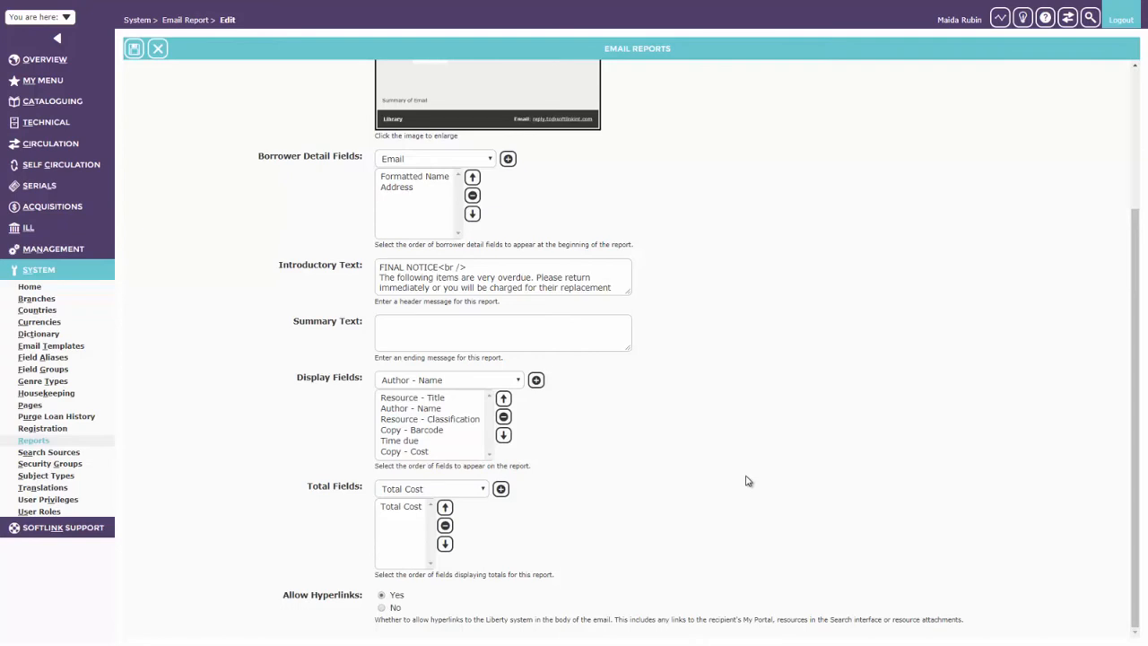
click(157, 49)
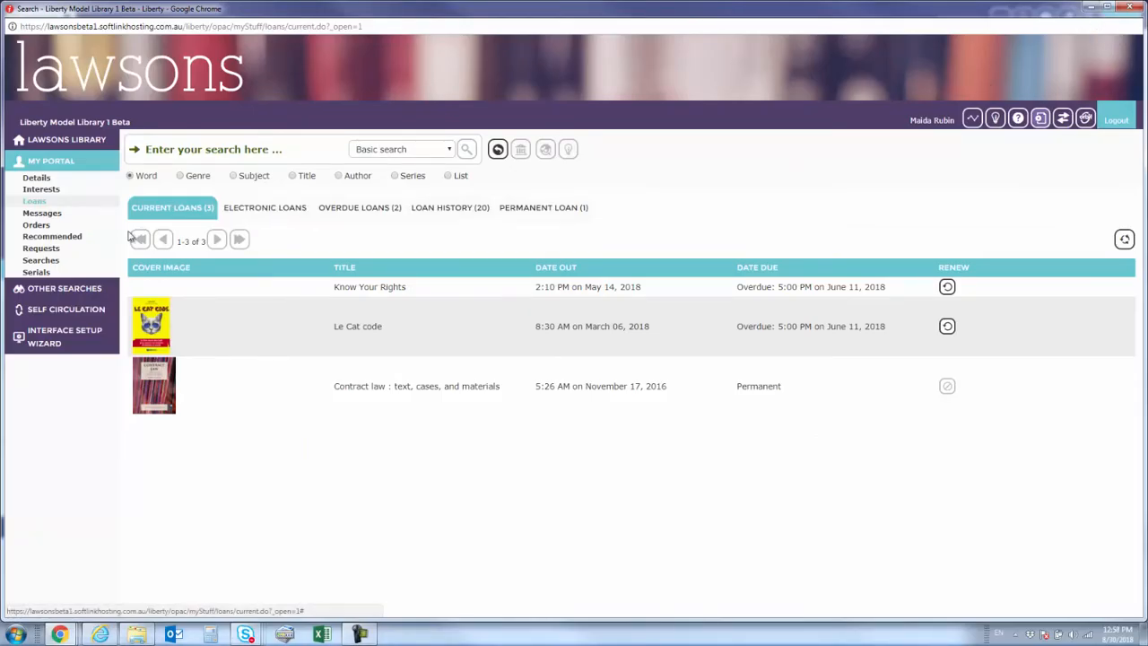
Open Self Circulation to view the signed-in borrower's current loans
click(88, 309)
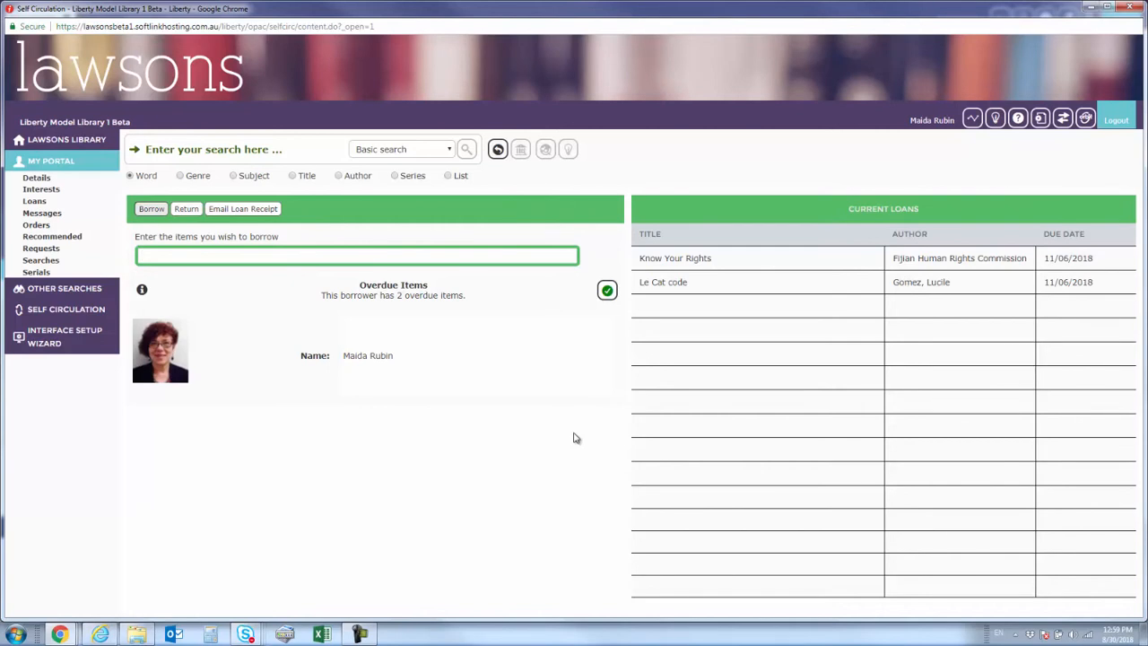
Return to the student borrower's record in Circulation, open it for editing and check the Preferred Message Type options
click(1063, 119)
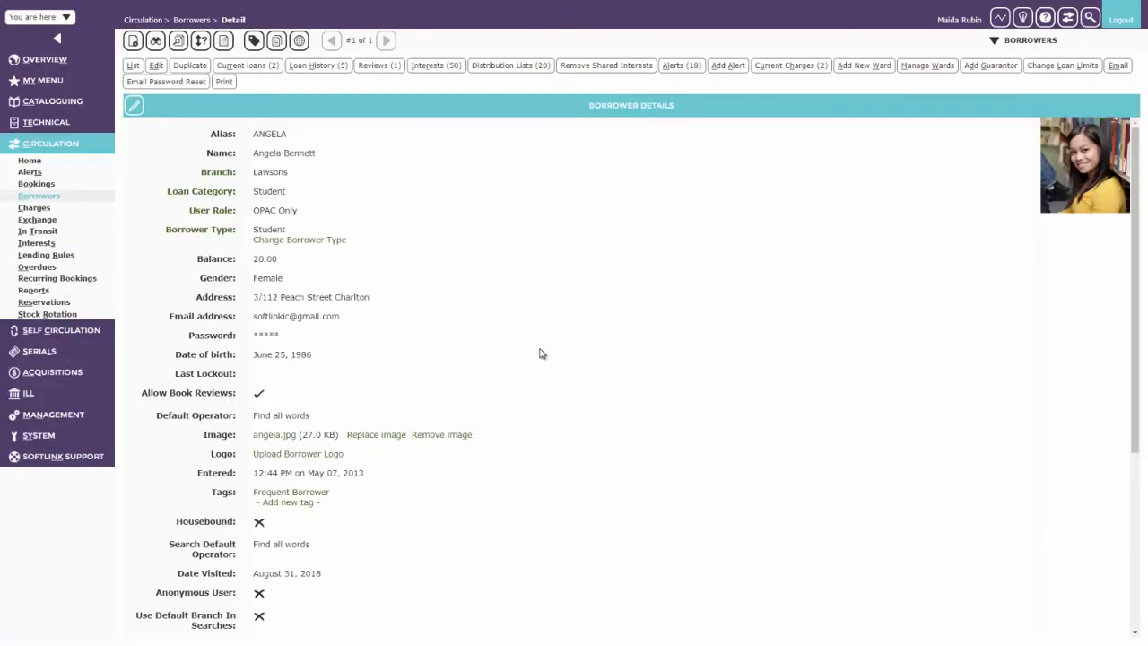
click(157, 65)
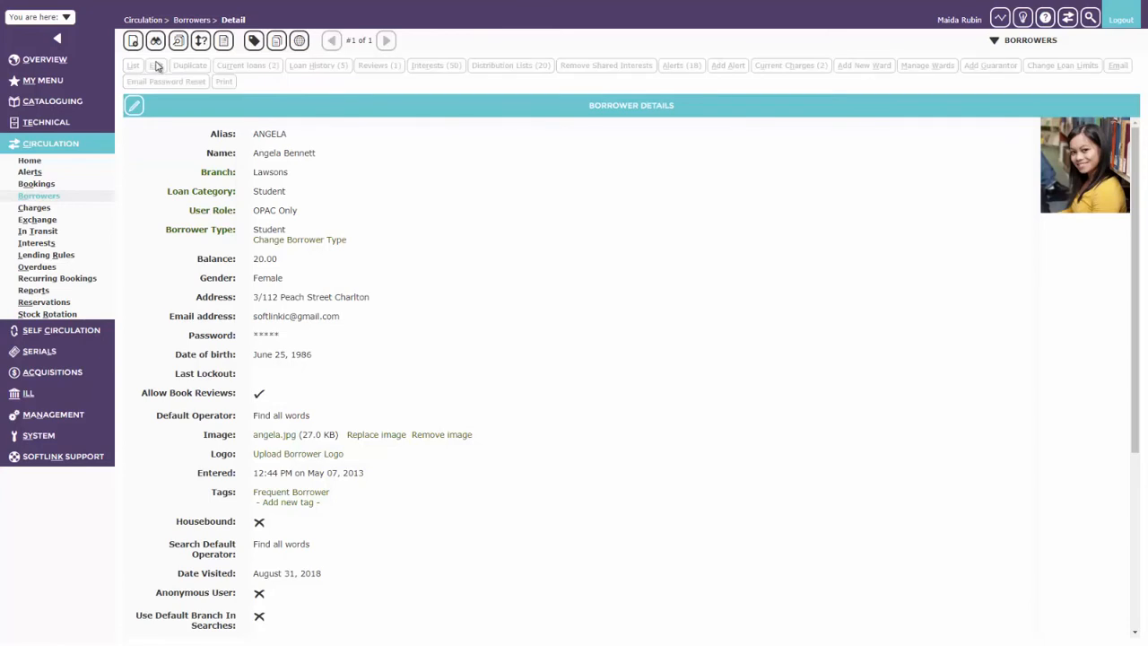
scroll(505, 536, down, 4)
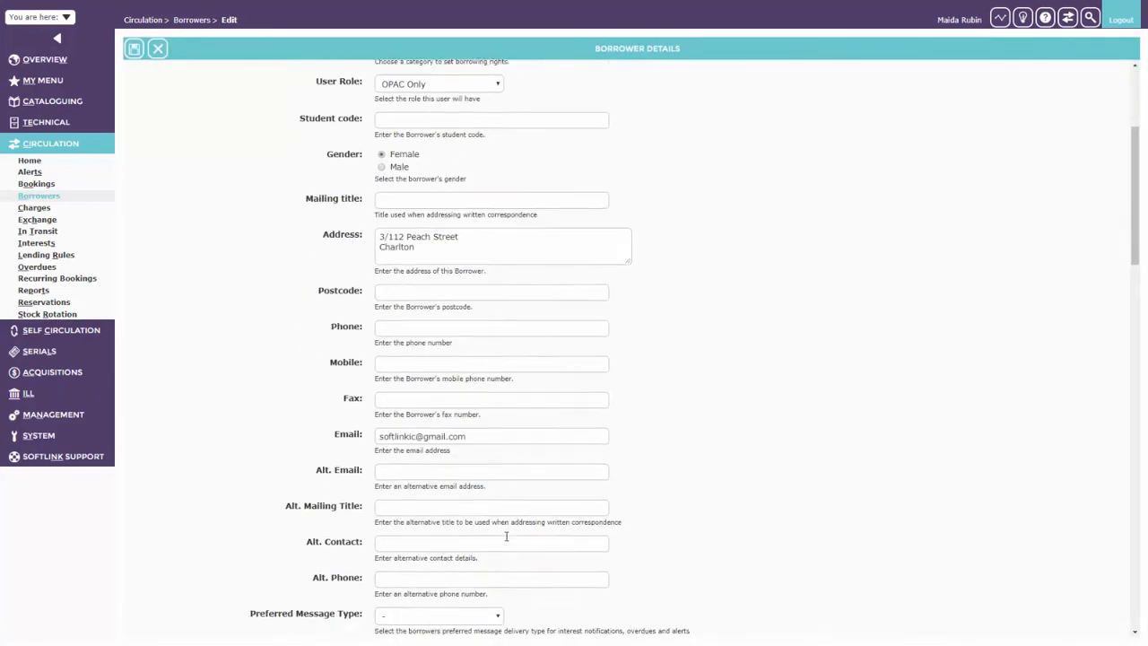
click(430, 498)
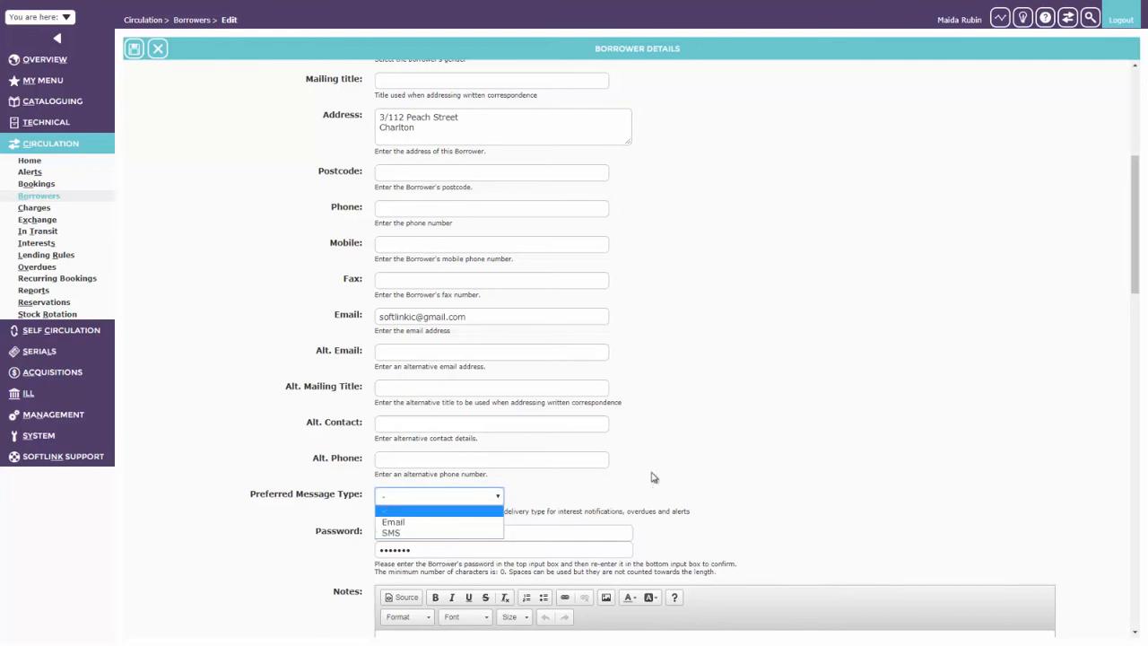
click(824, 382)
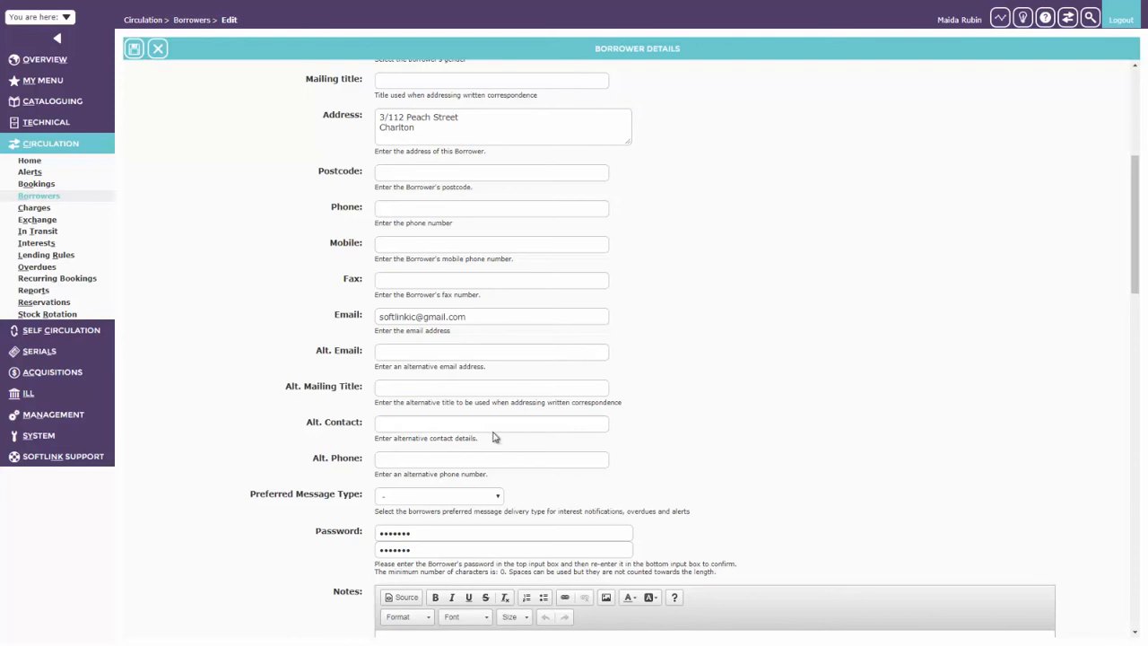
Open the Audio Visual resource loan category from the lending rules and check its Prevent Reservation If Available options
click(63, 259)
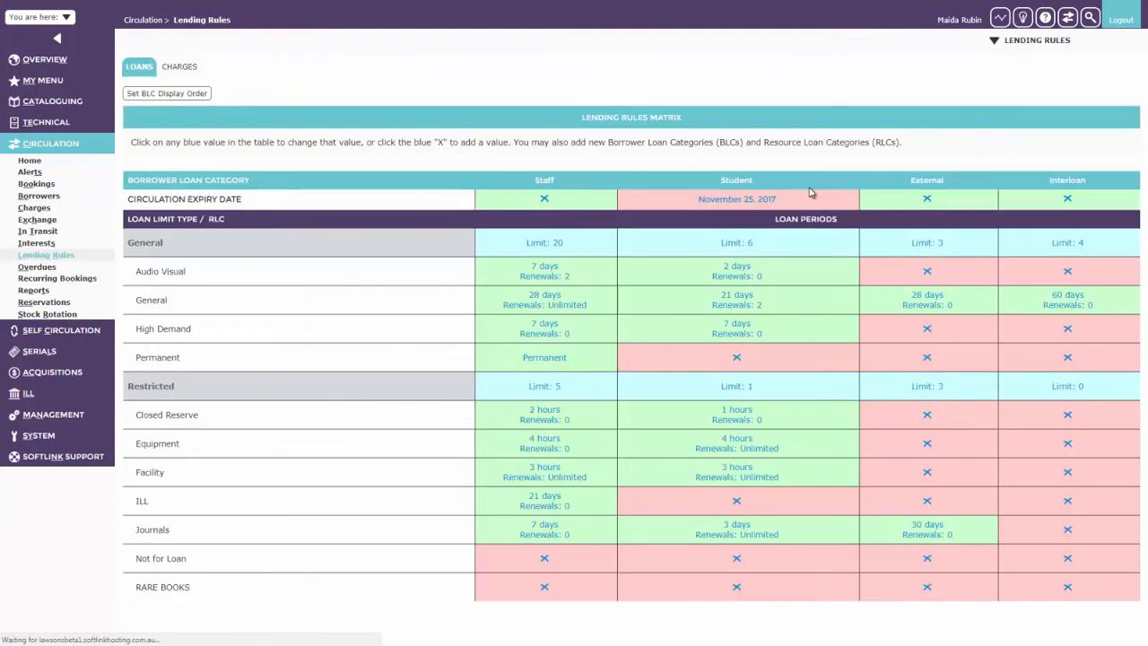
mouse_move(1083, 56)
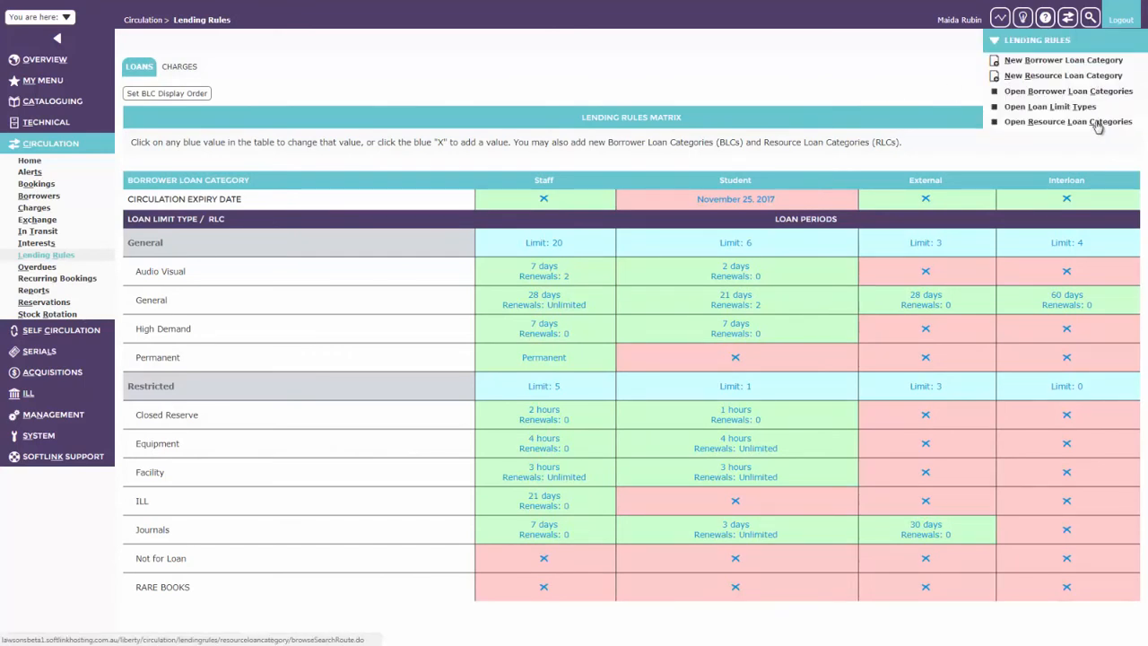
click(1096, 122)
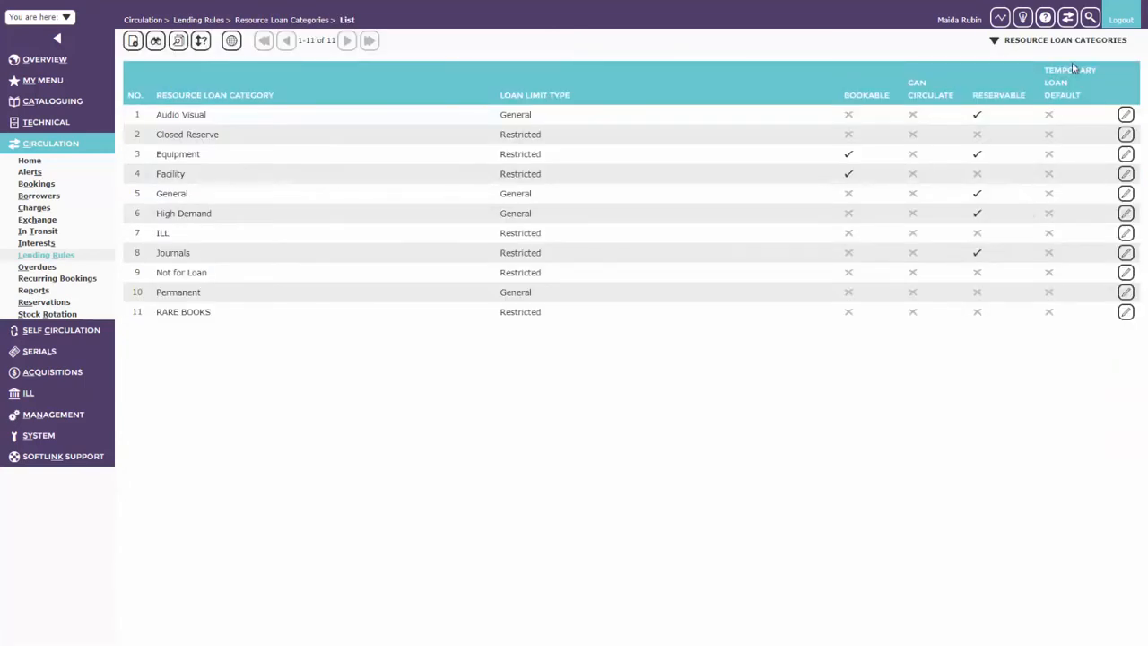
click(1126, 115)
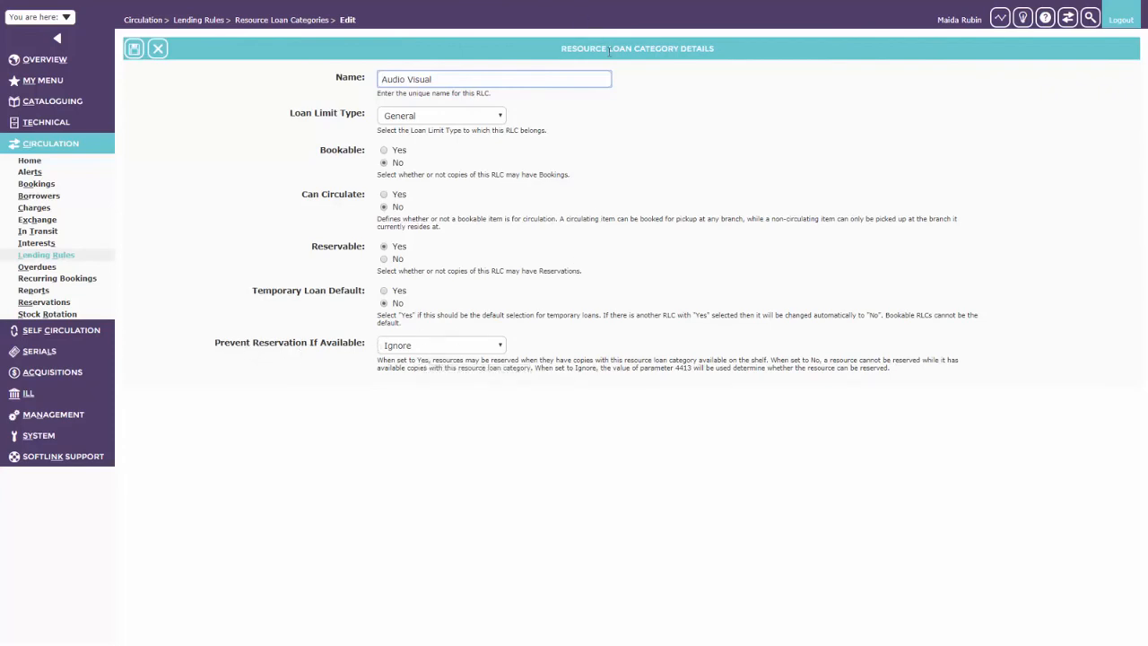
click(437, 346)
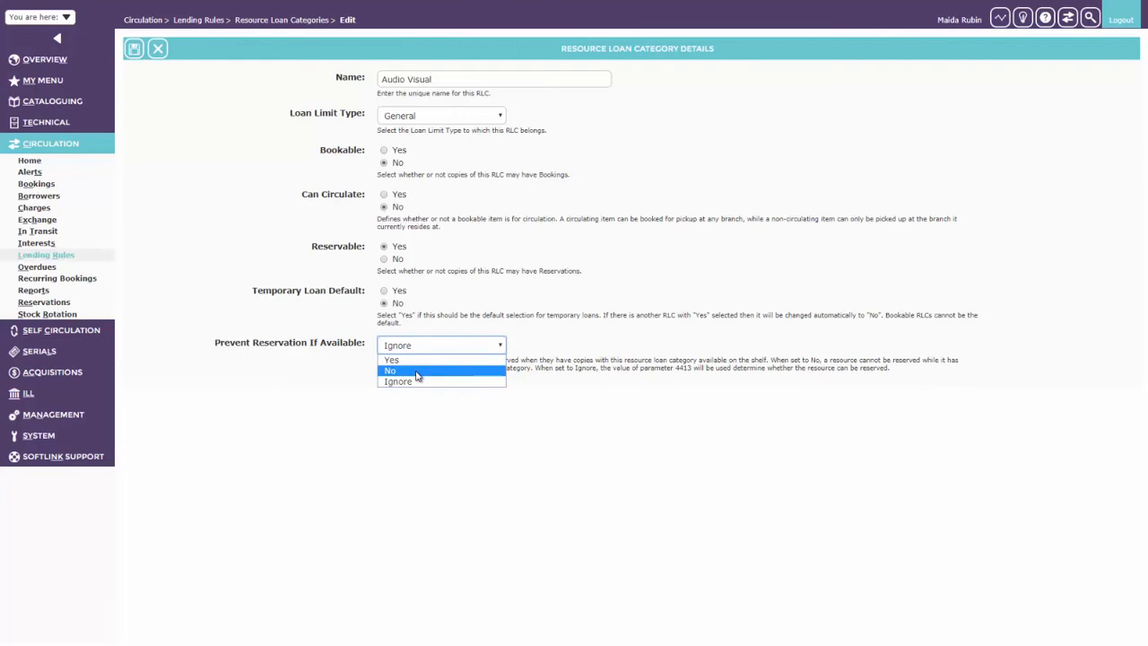
click(422, 457)
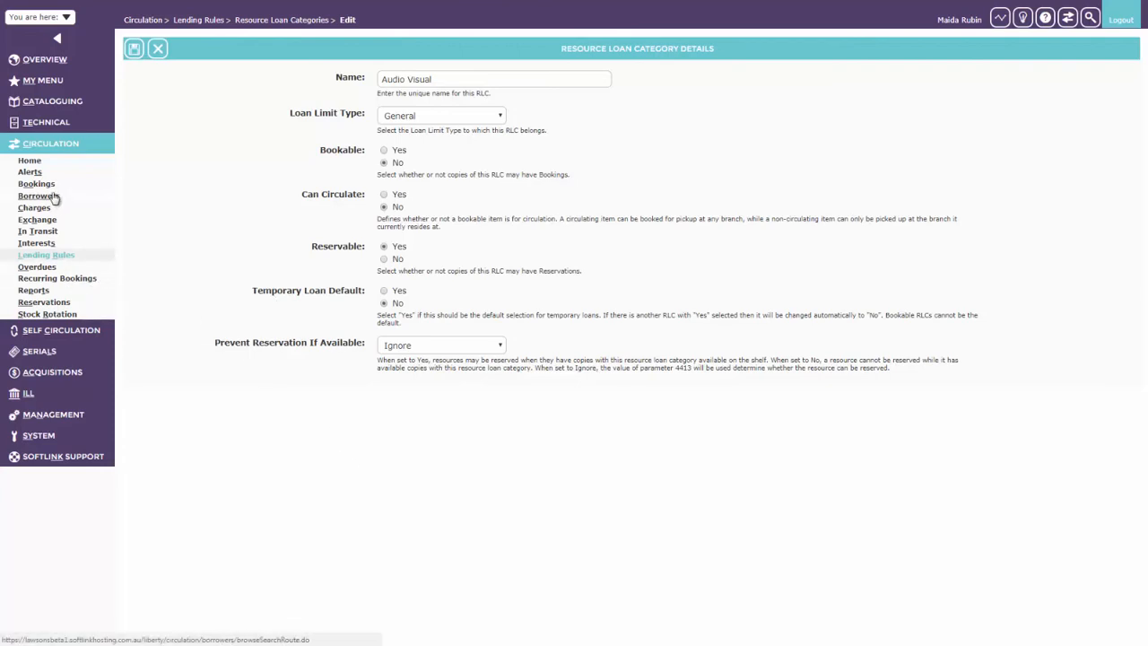
Open the borrower search form and look over the available borrower operations
click(79, 207)
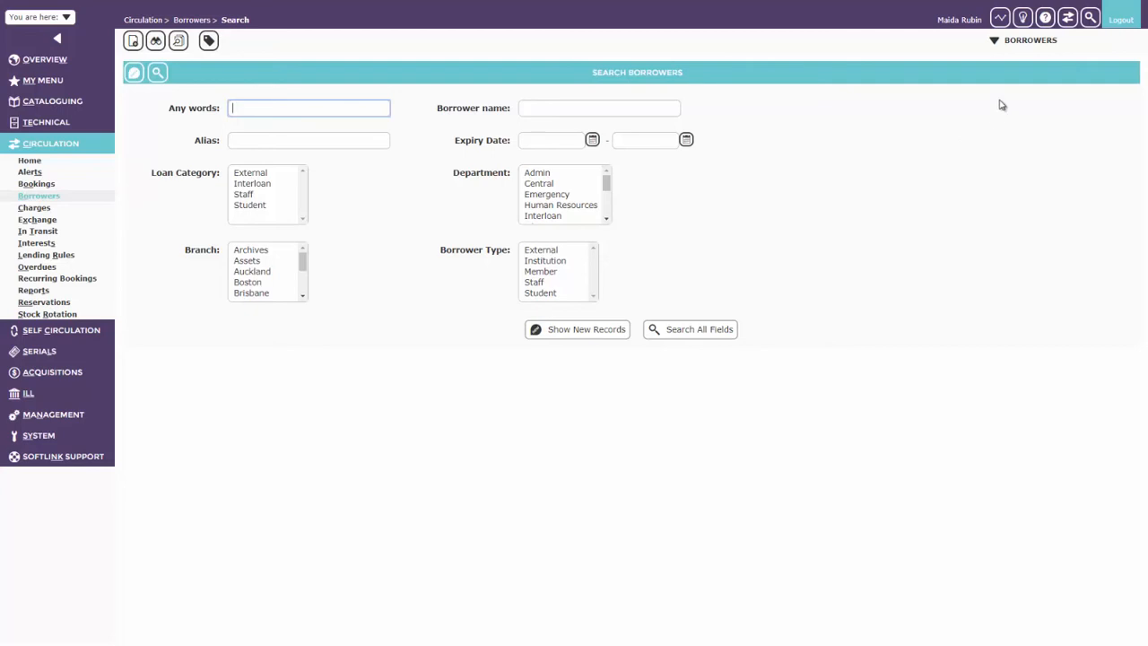
click(1029, 40)
click(336, 107)
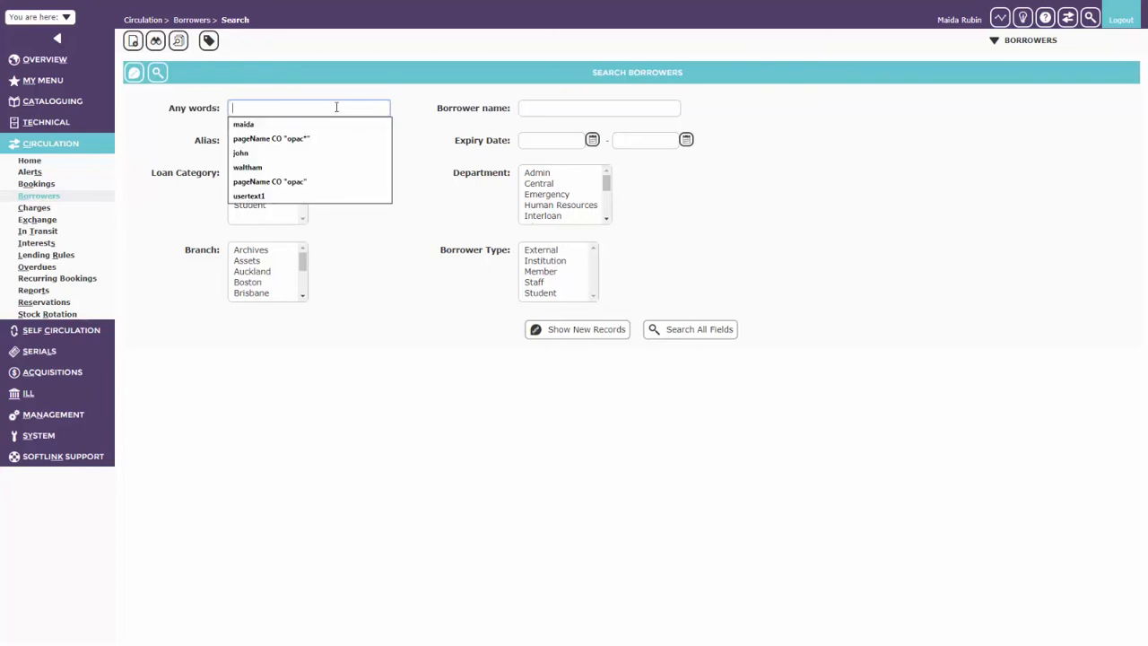
click(394, 246)
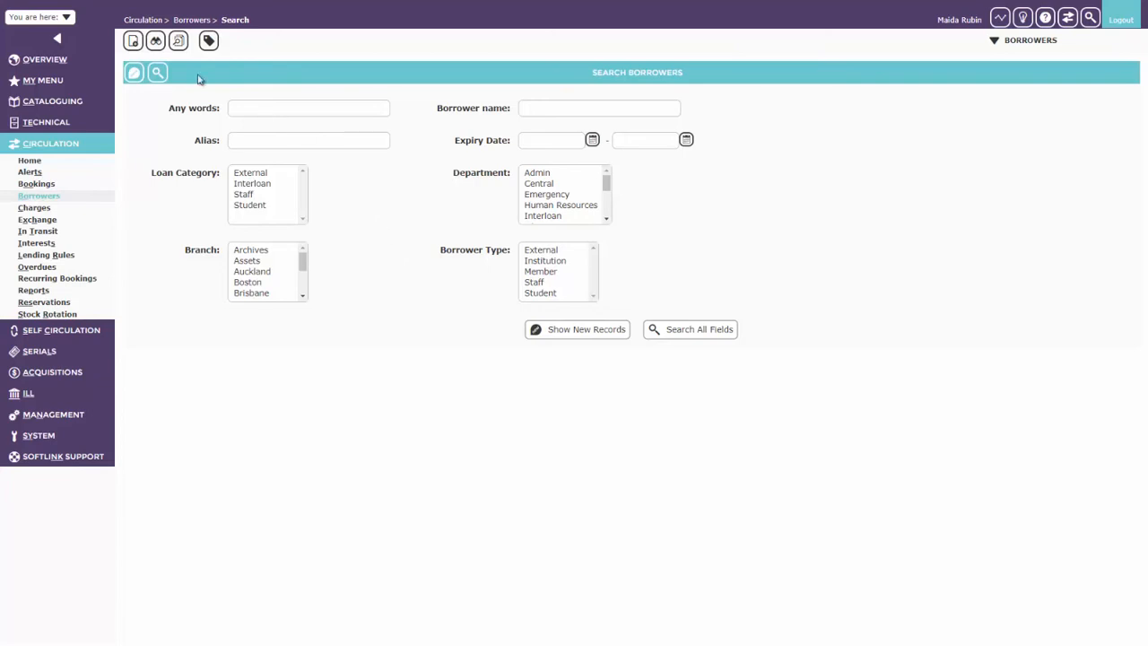
Reopen the recently viewed student borrower's record for editing, review its settings through Attribute Search History, and close it without saving
click(51, 18)
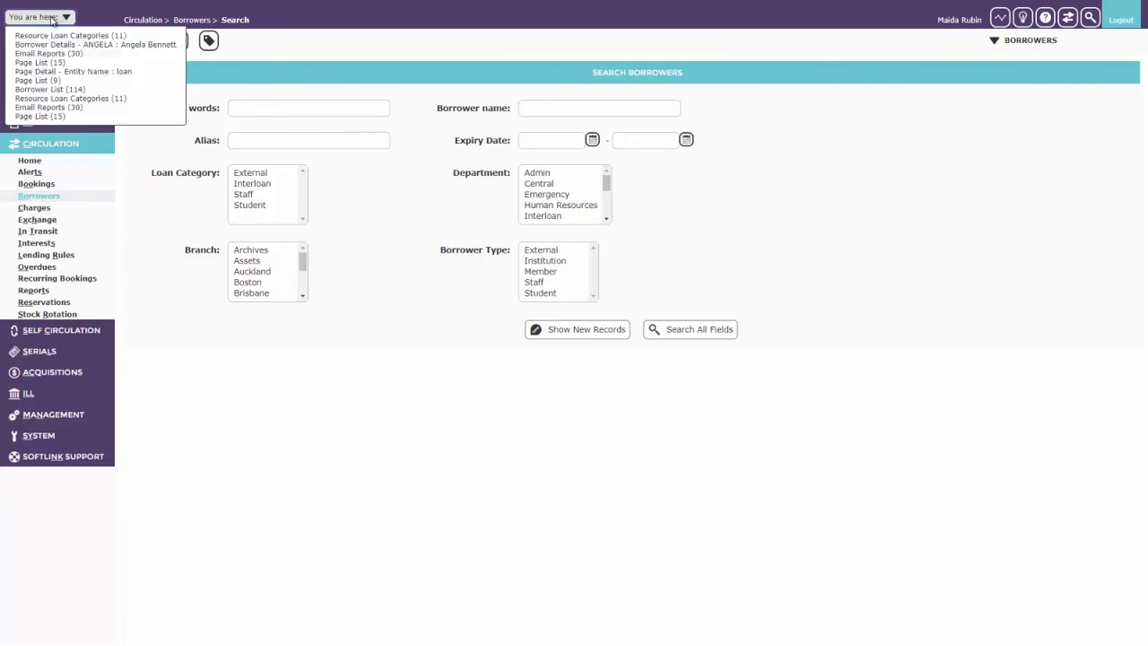
click(69, 45)
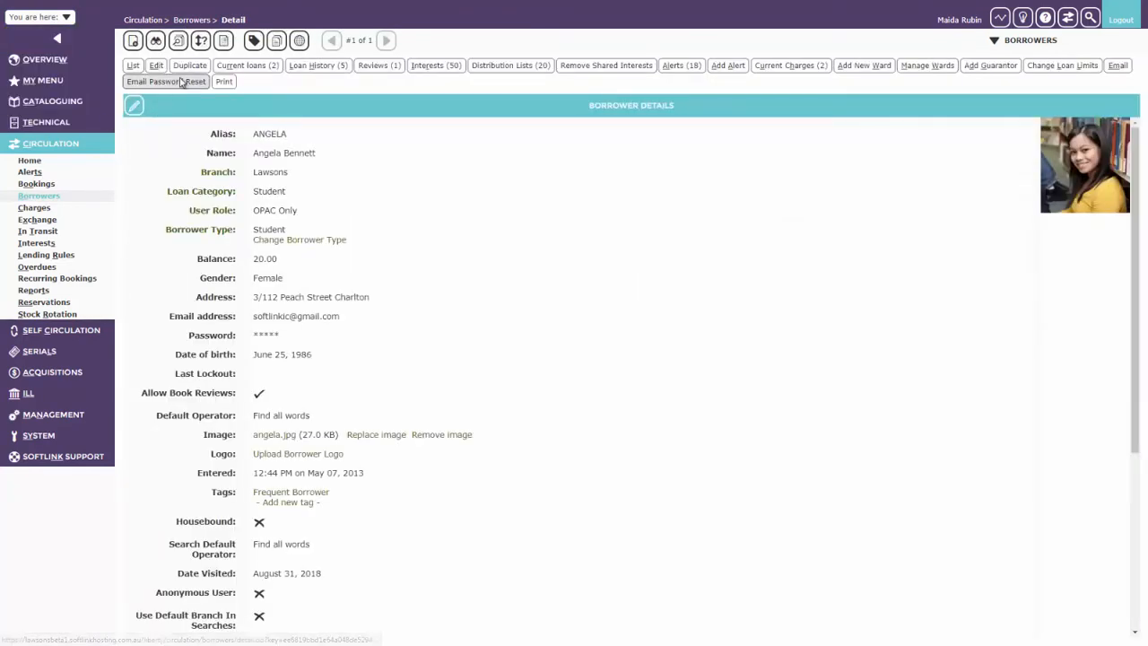
click(157, 67)
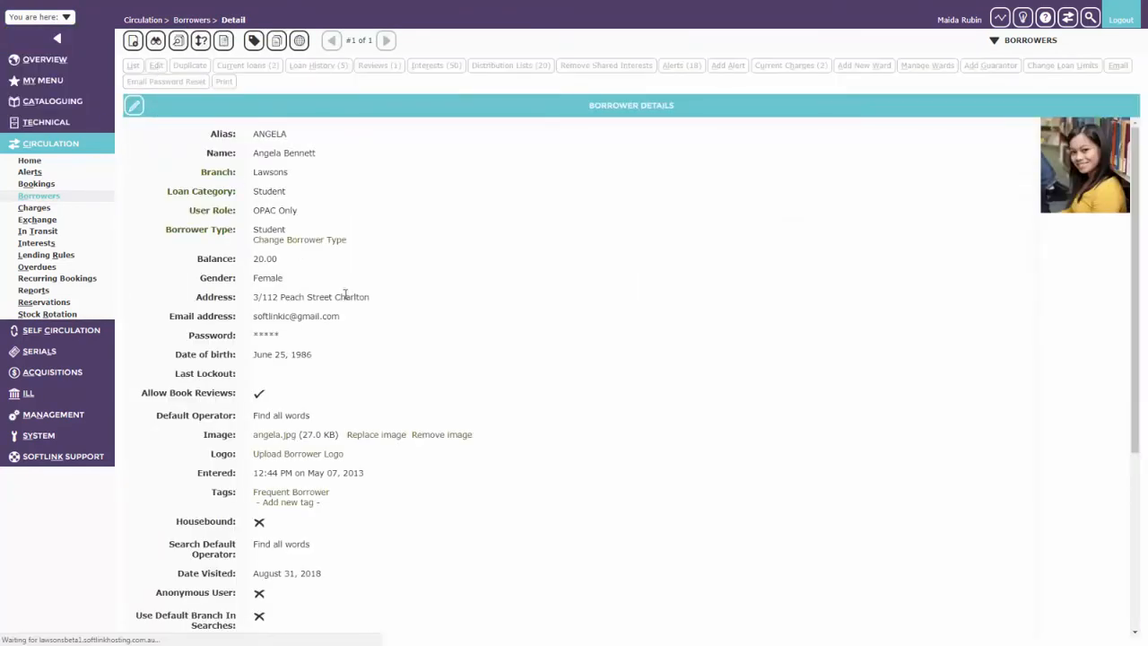
scroll(345, 299, down, 3)
scroll(345, 299, down, 20)
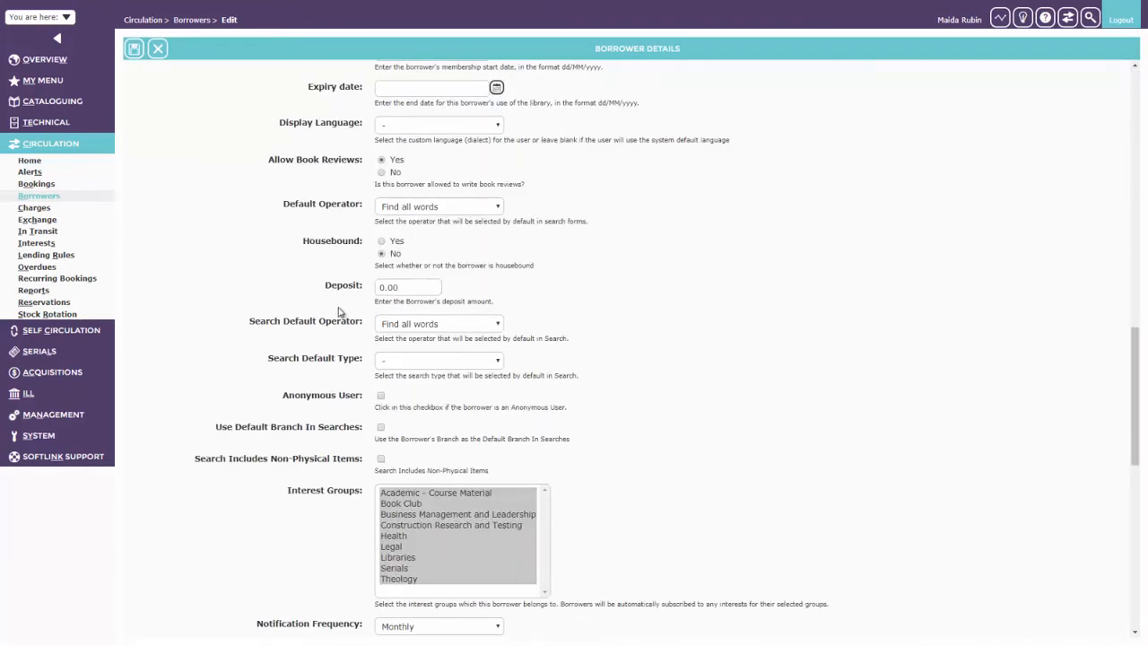
scroll(330, 424, down, 2)
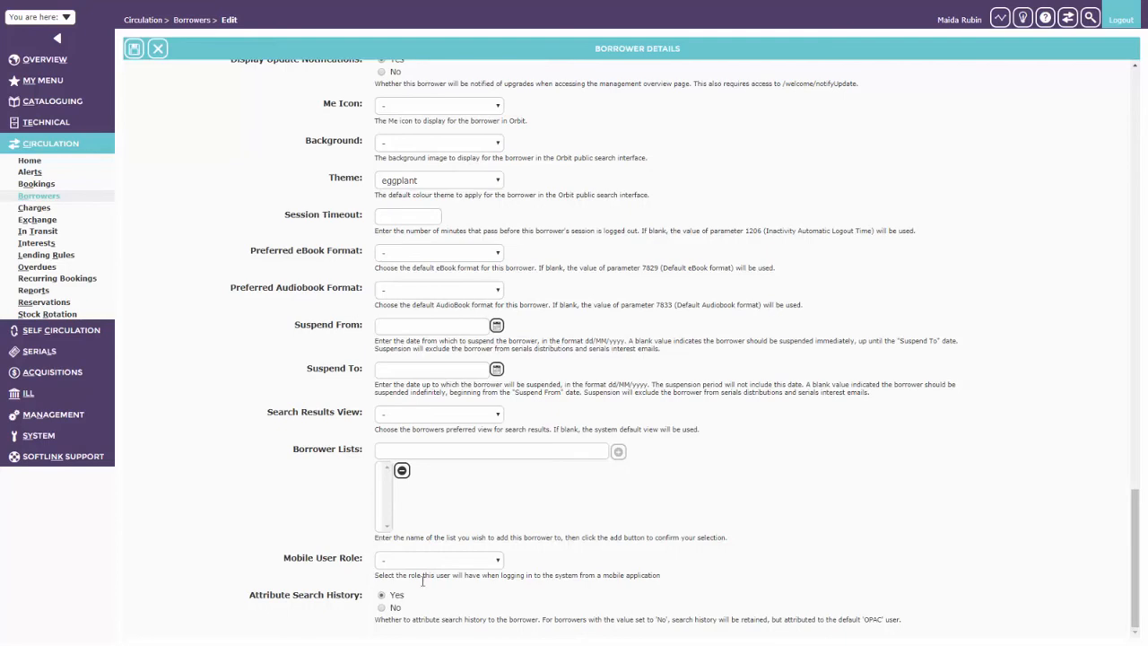
scroll(265, 151, up, 6)
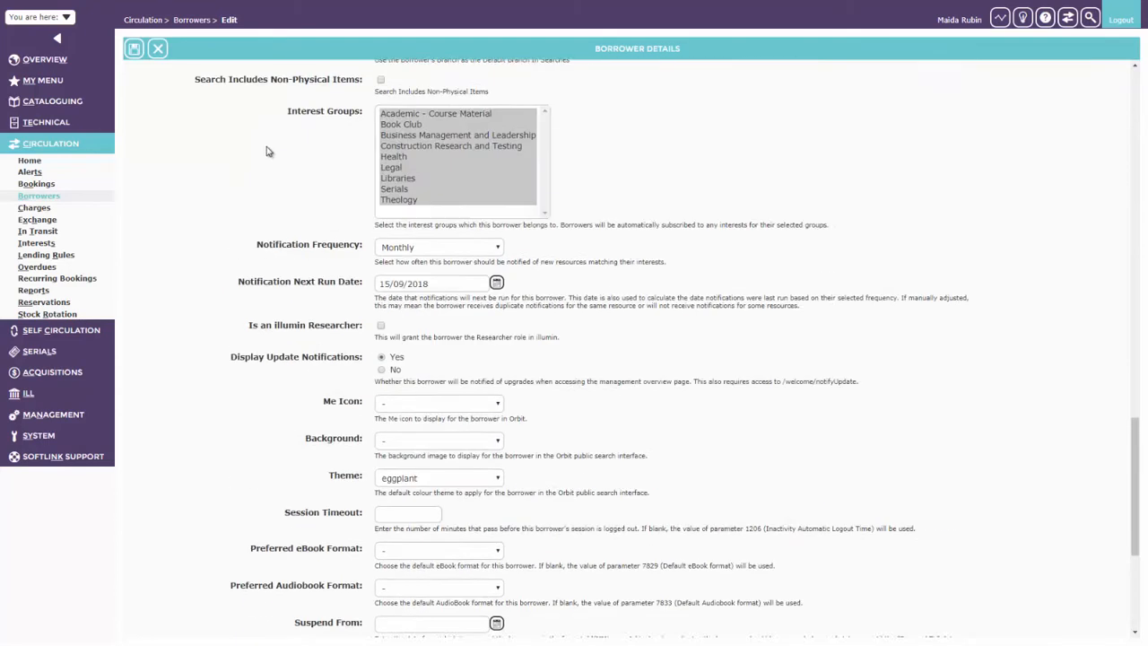
click(158, 51)
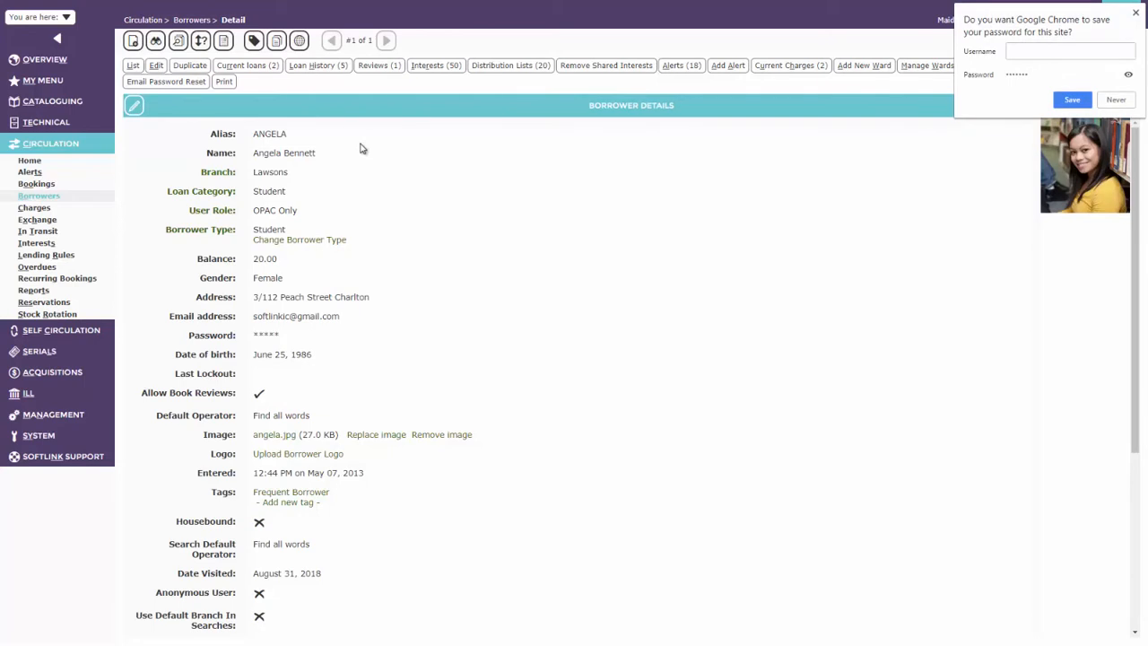
Start a Global Change on the borrower record, look through the selectable fields down to interestNotificationNextRun, and cancel it
click(300, 42)
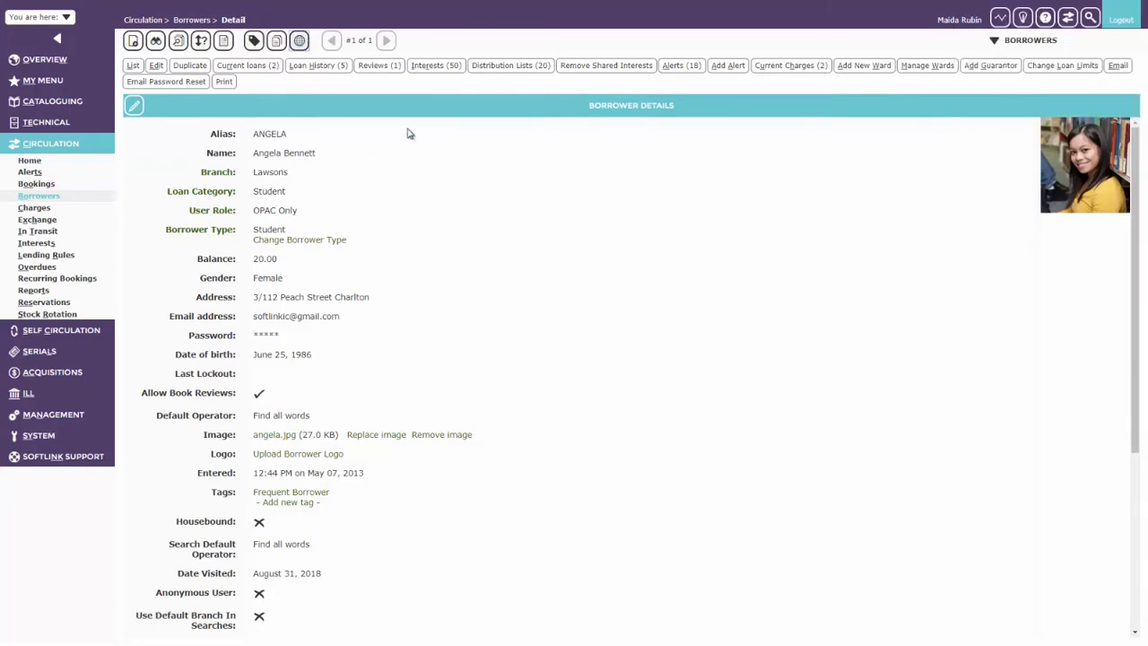
click(557, 417)
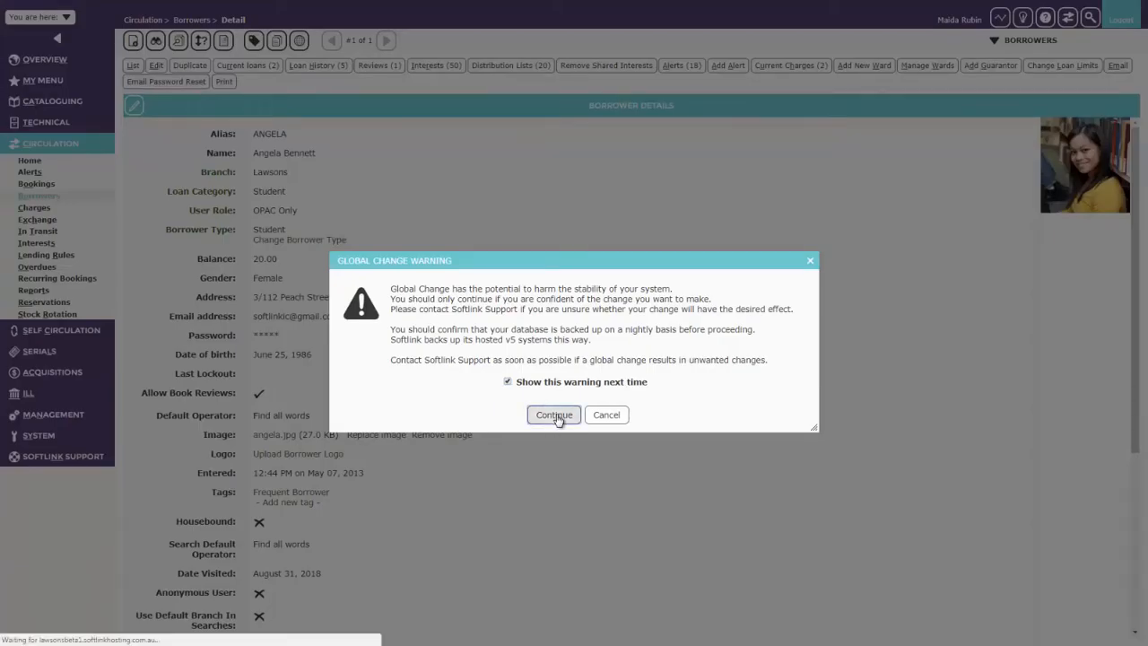
click(435, 192)
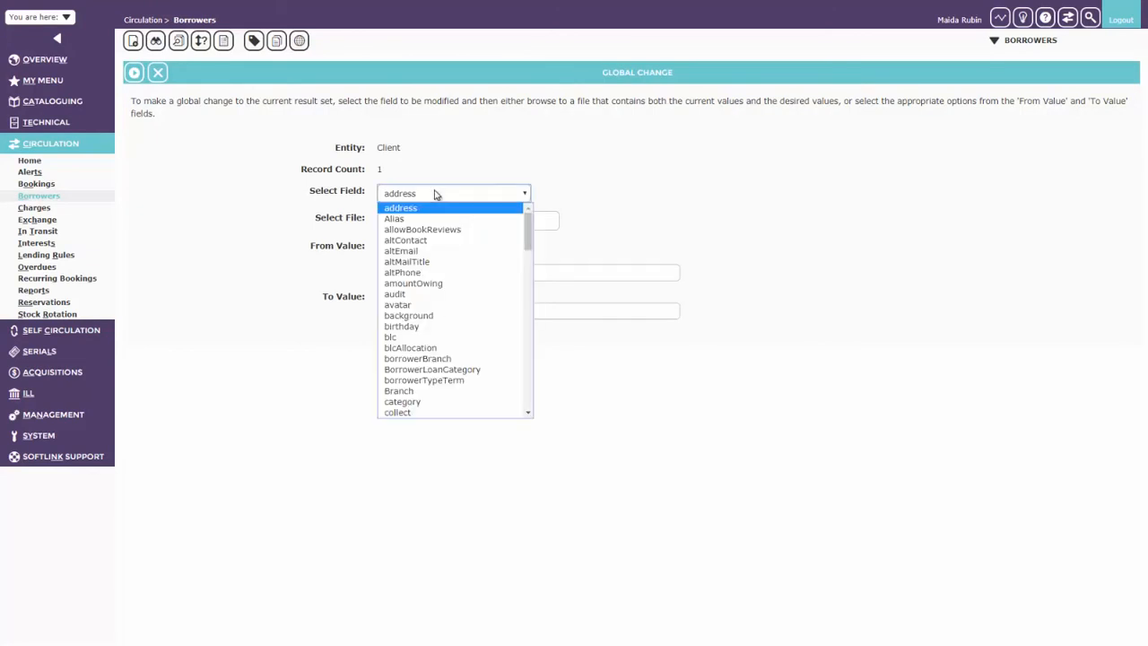
drag(527, 231, 530, 308)
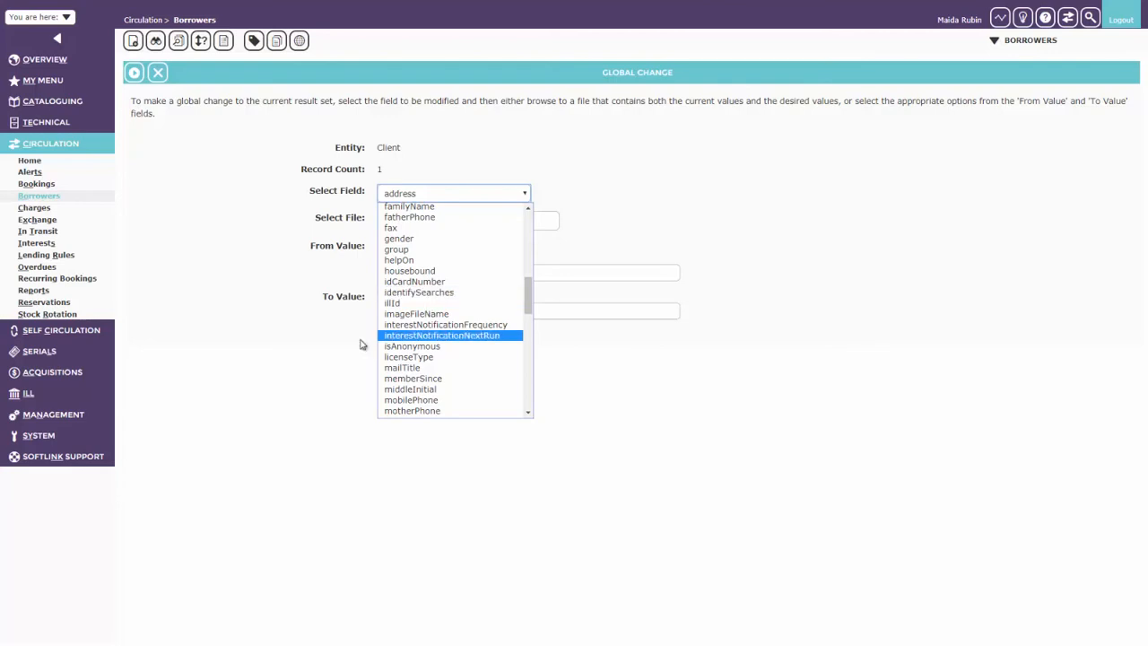
click(227, 381)
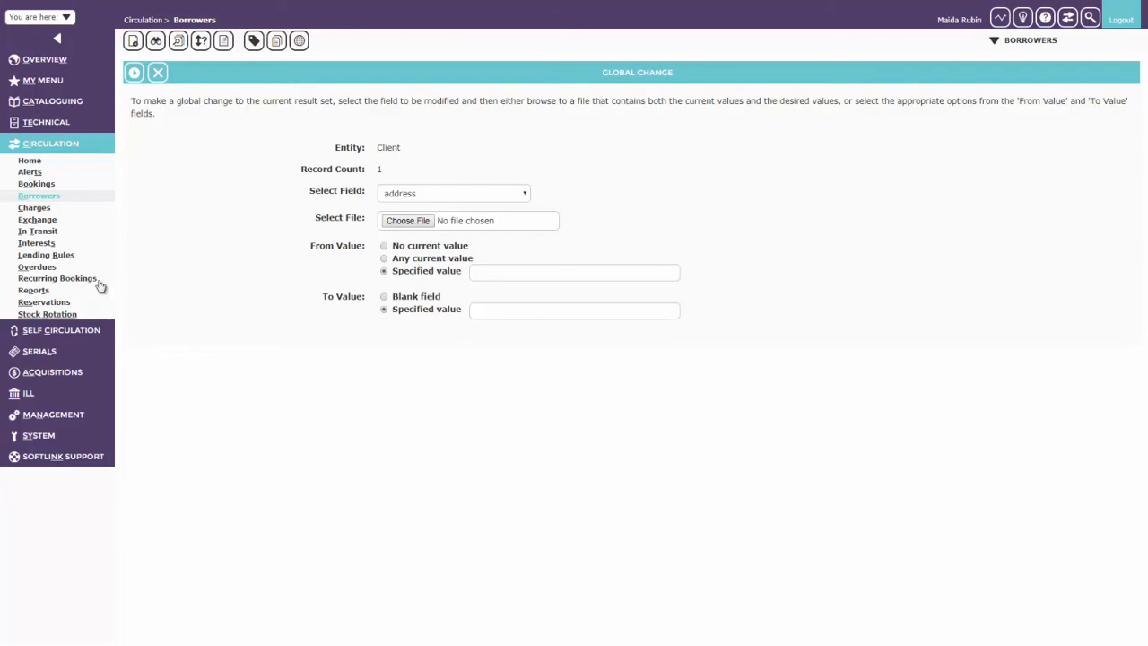
click(158, 72)
Open the Bulk Email composition form for the listed borrower
click(1004, 43)
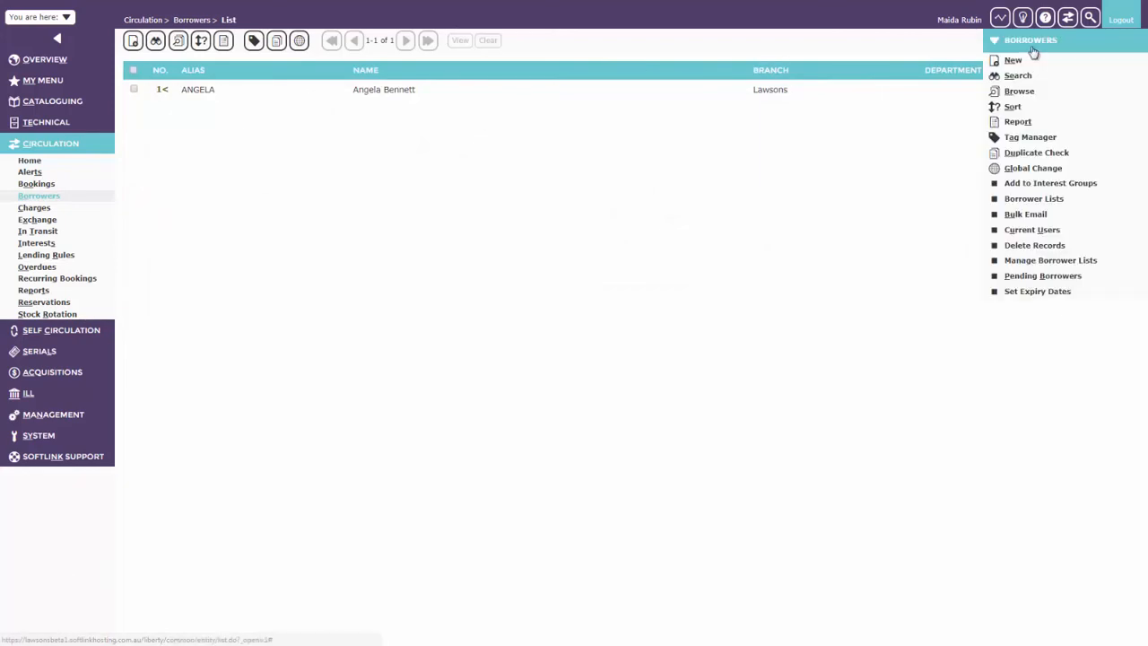
click(995, 245)
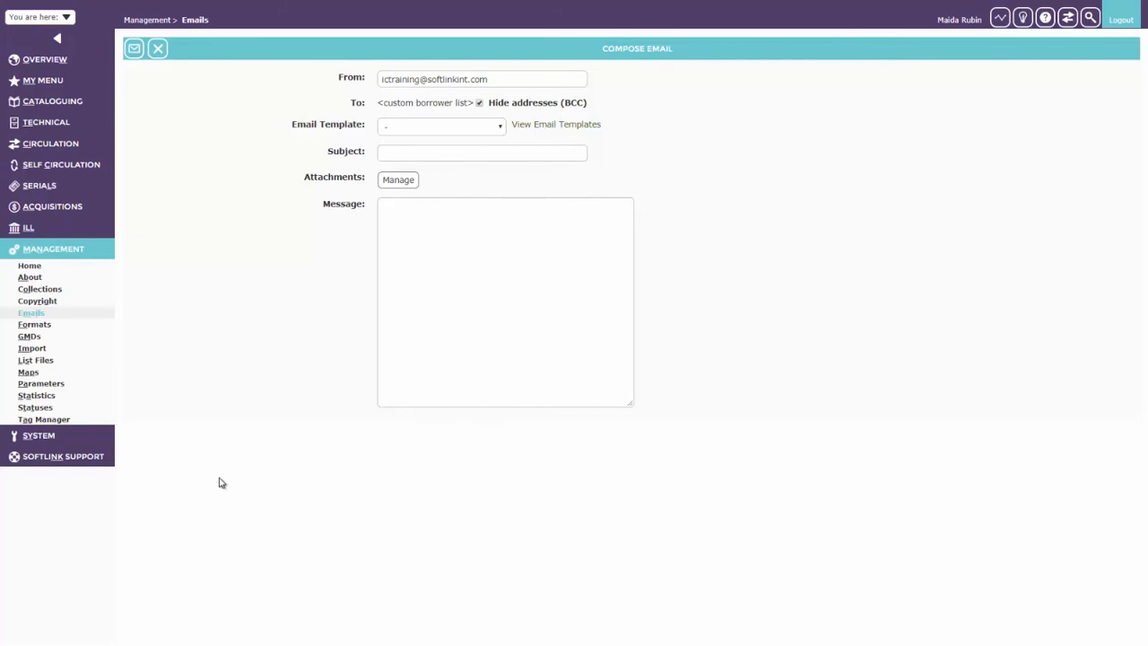
Search the system translations for opac.client.register
click(32, 438)
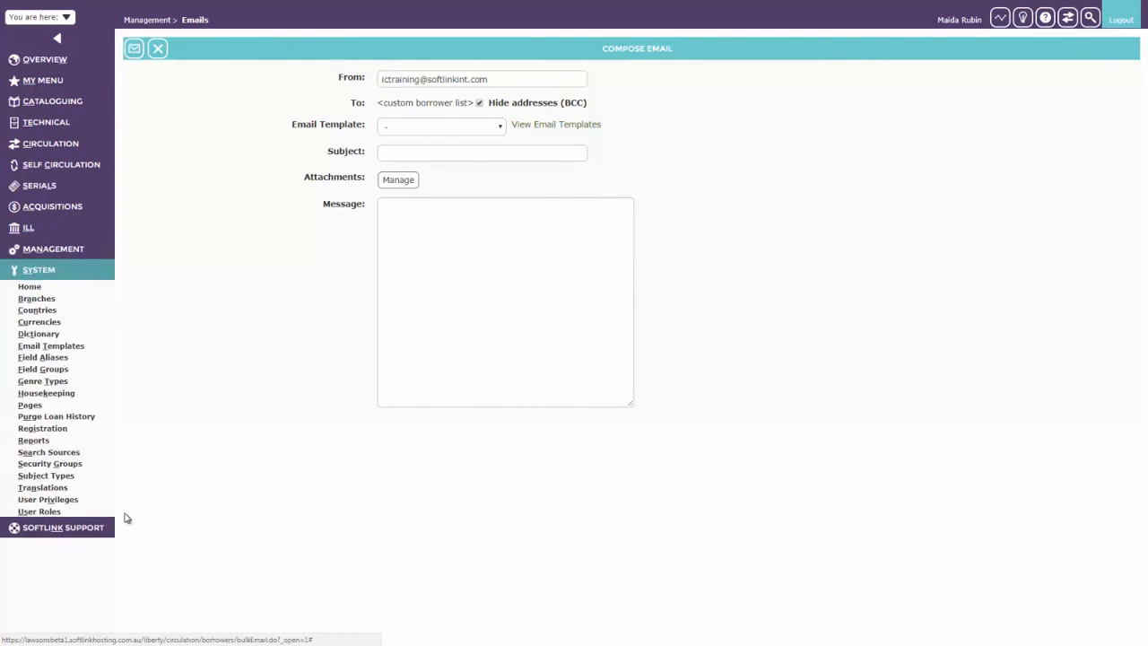
click(42, 489)
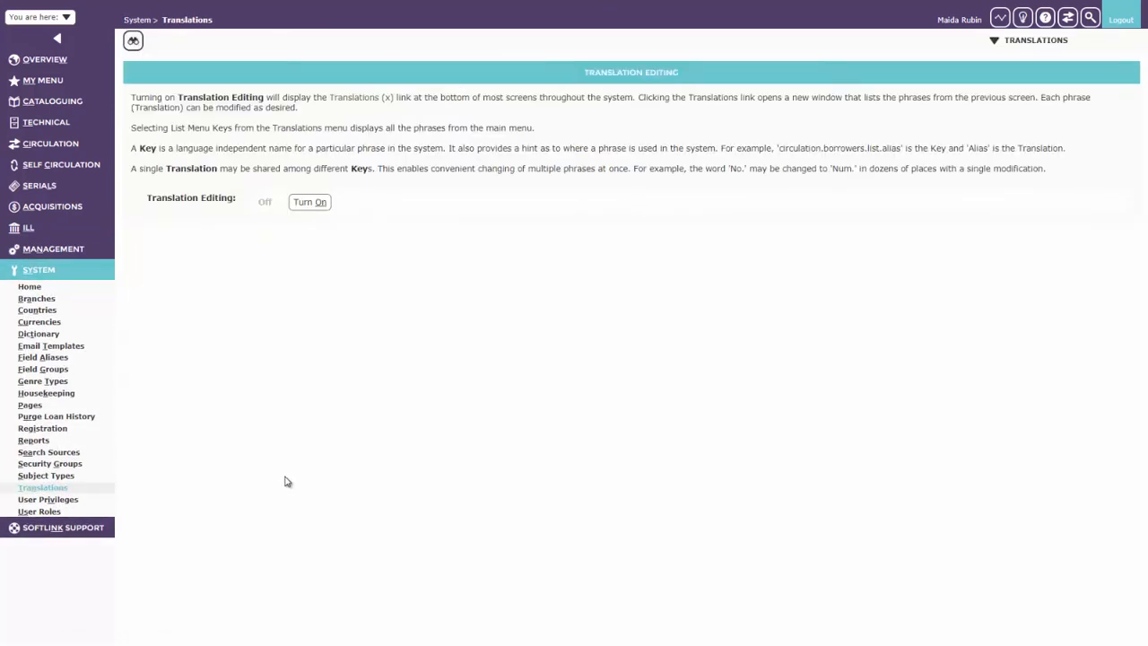
click(136, 42)
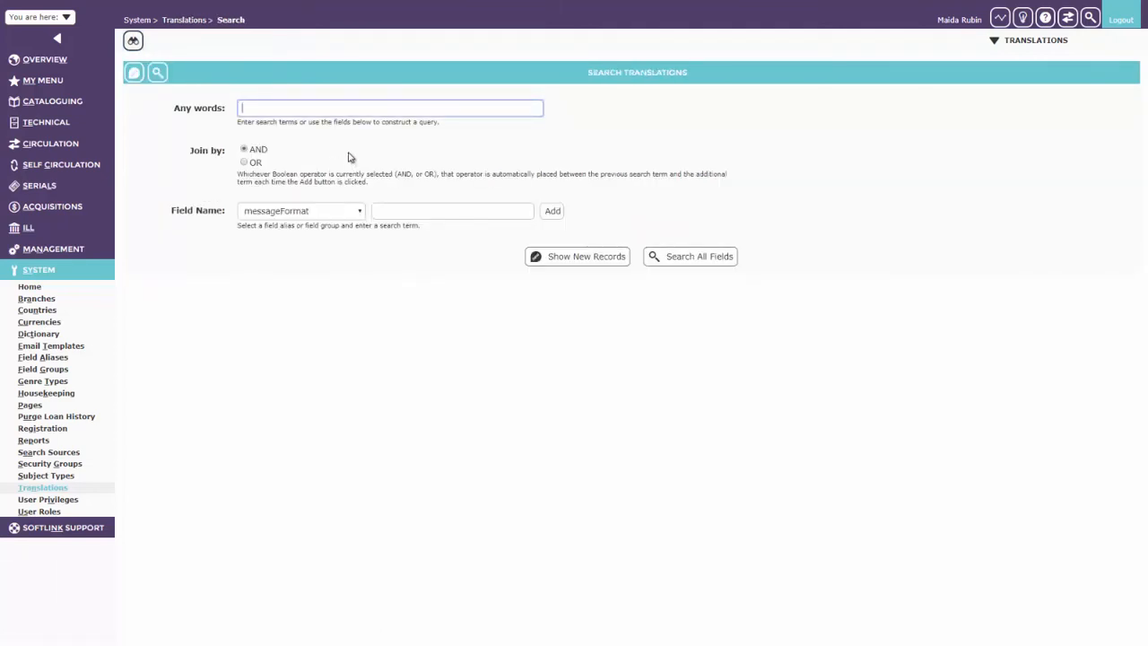
text(opa)
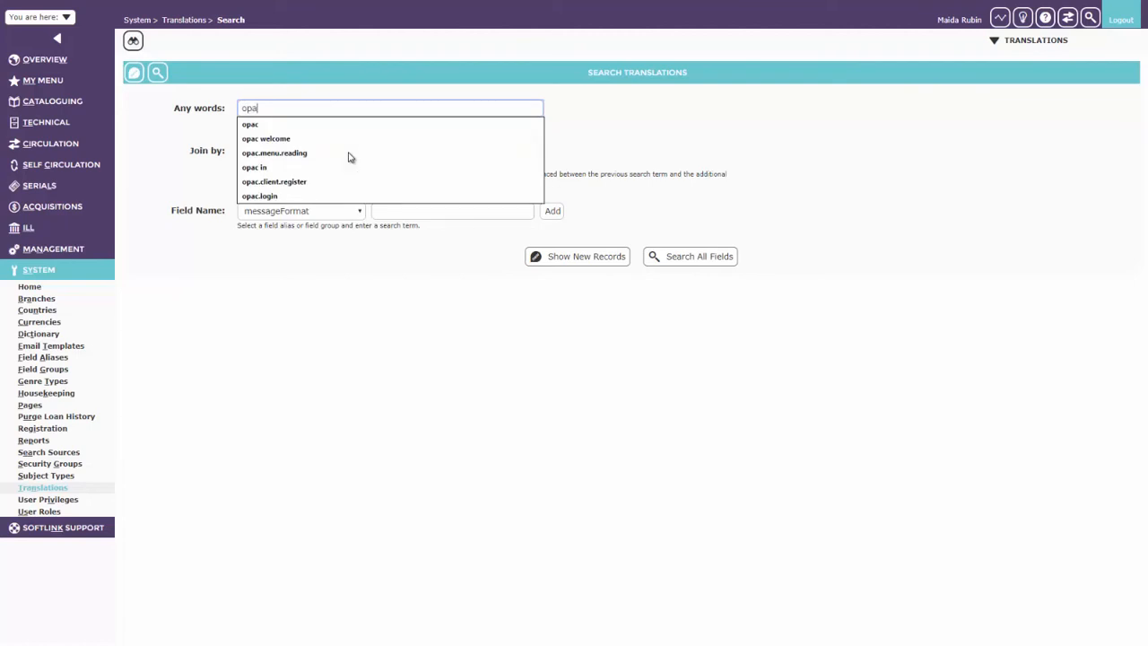
text(c.client)
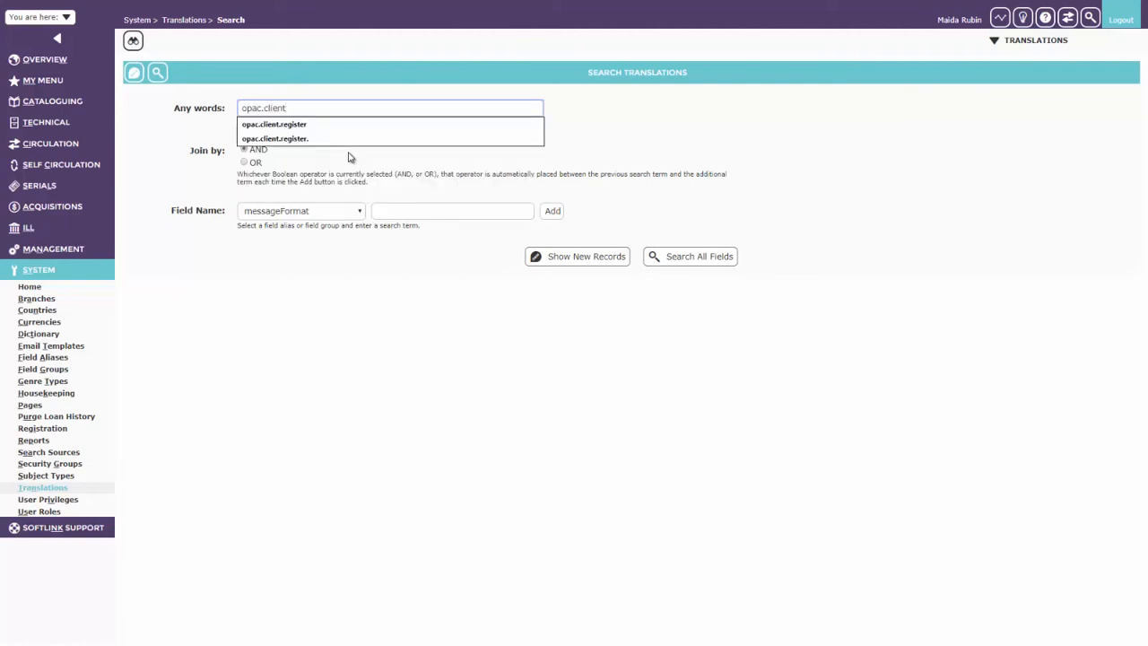
key(Down)
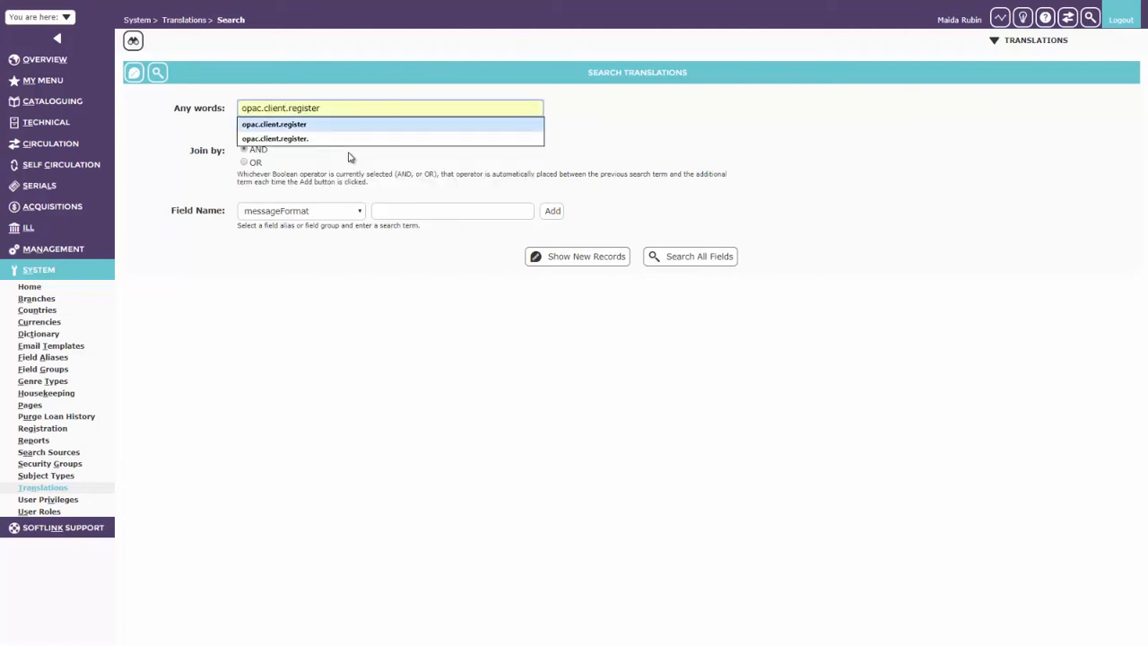
key(Up)
key(Down)
key(Return)
click(164, 73)
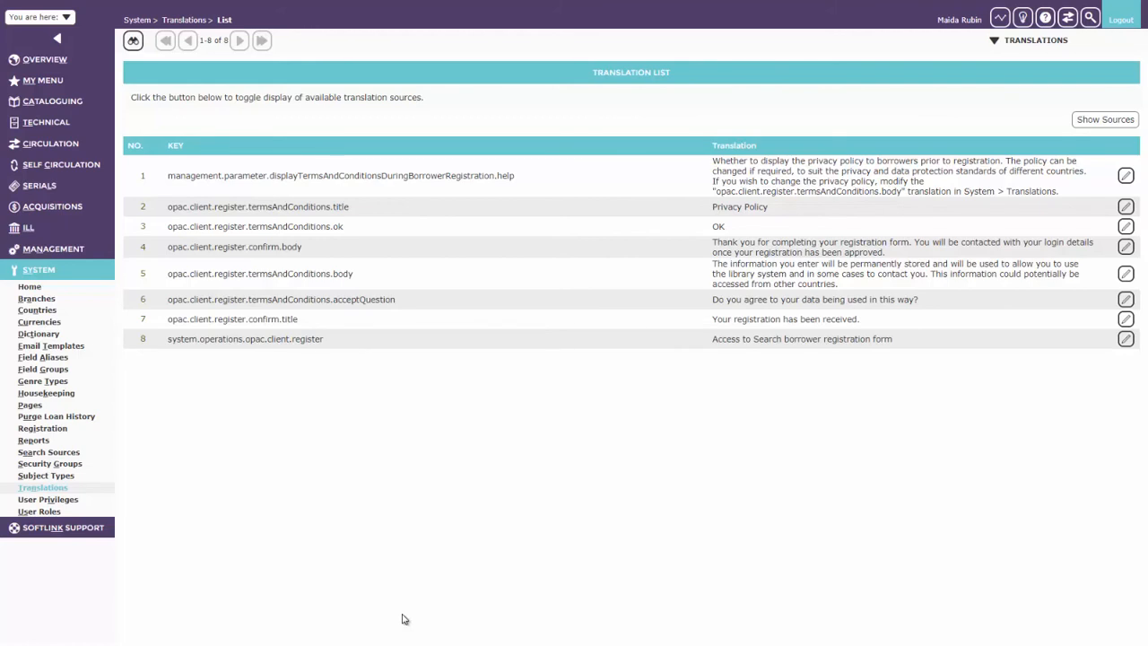
Open the serials subscription for Information today from the Subscriptions list and start editing it
click(76, 250)
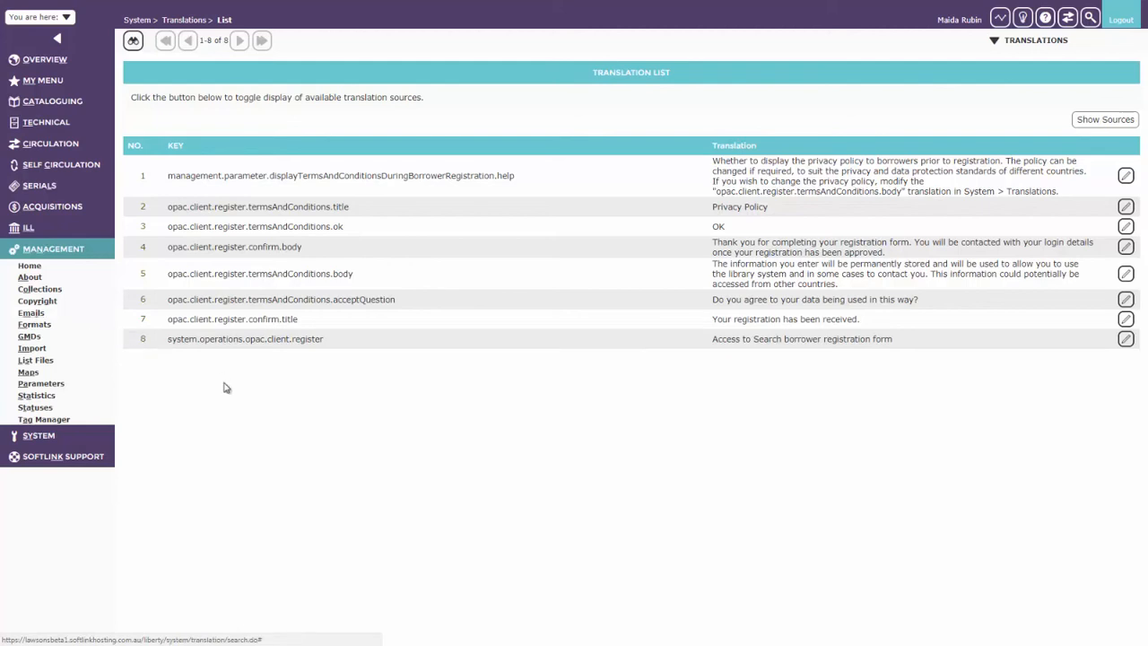
click(48, 186)
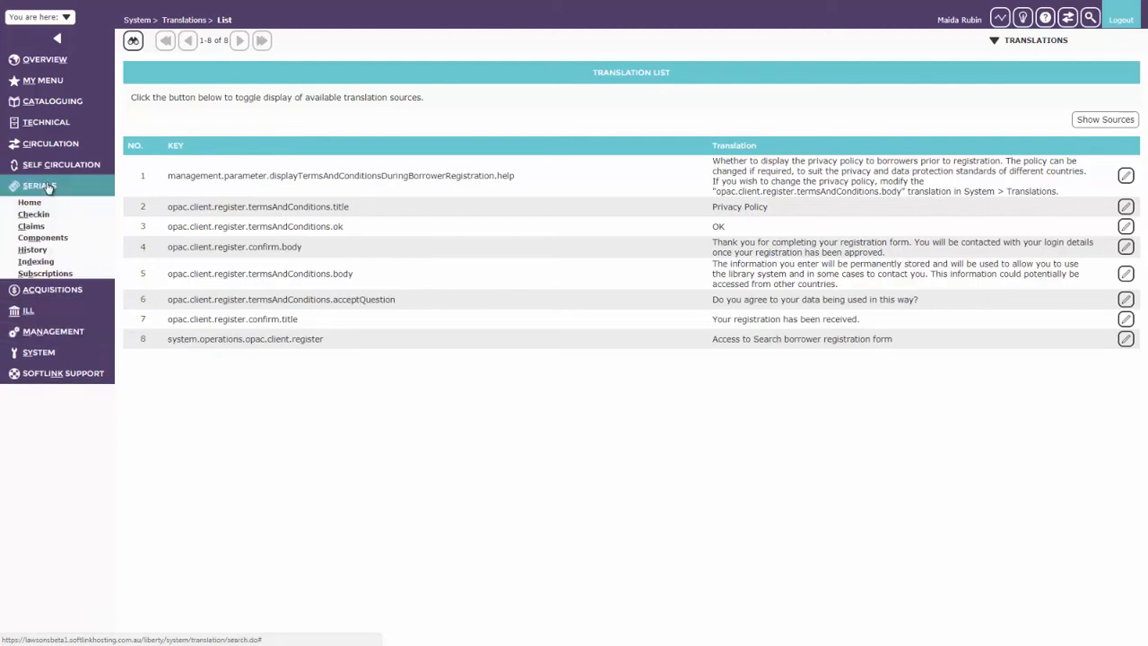
click(60, 278)
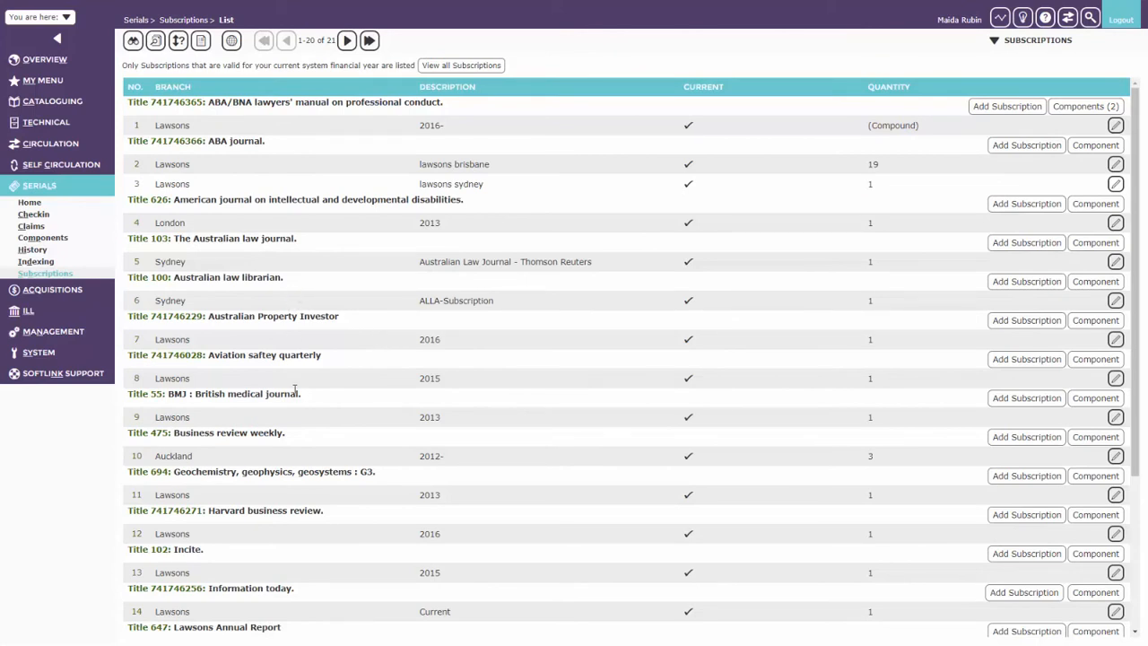
scroll(294, 388, down, 3)
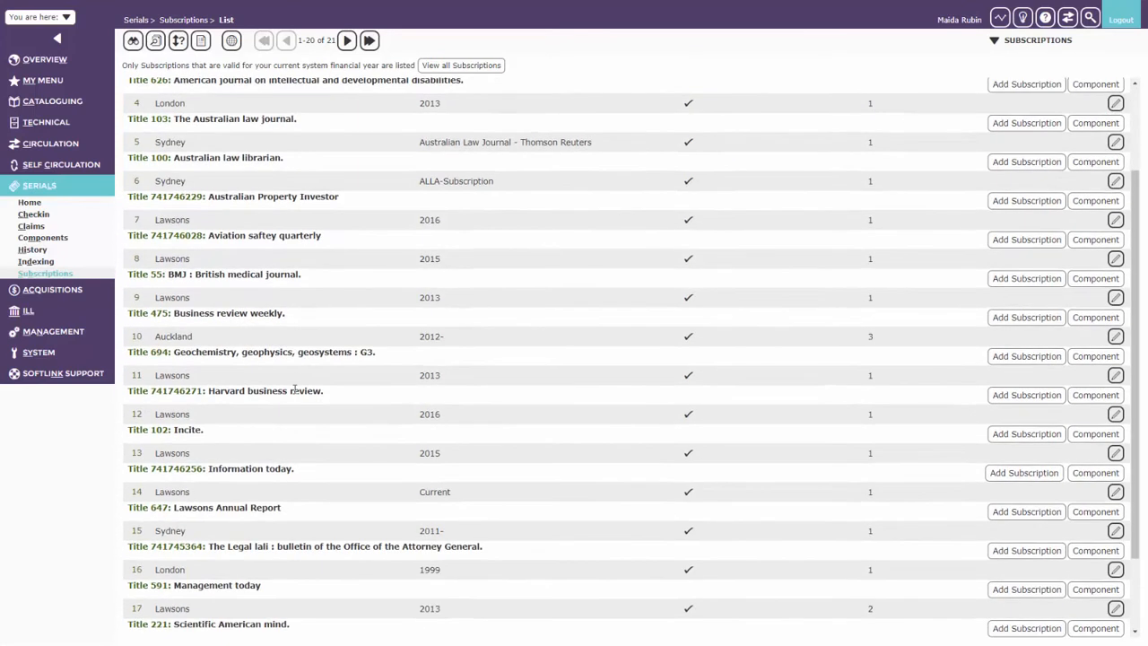
click(140, 495)
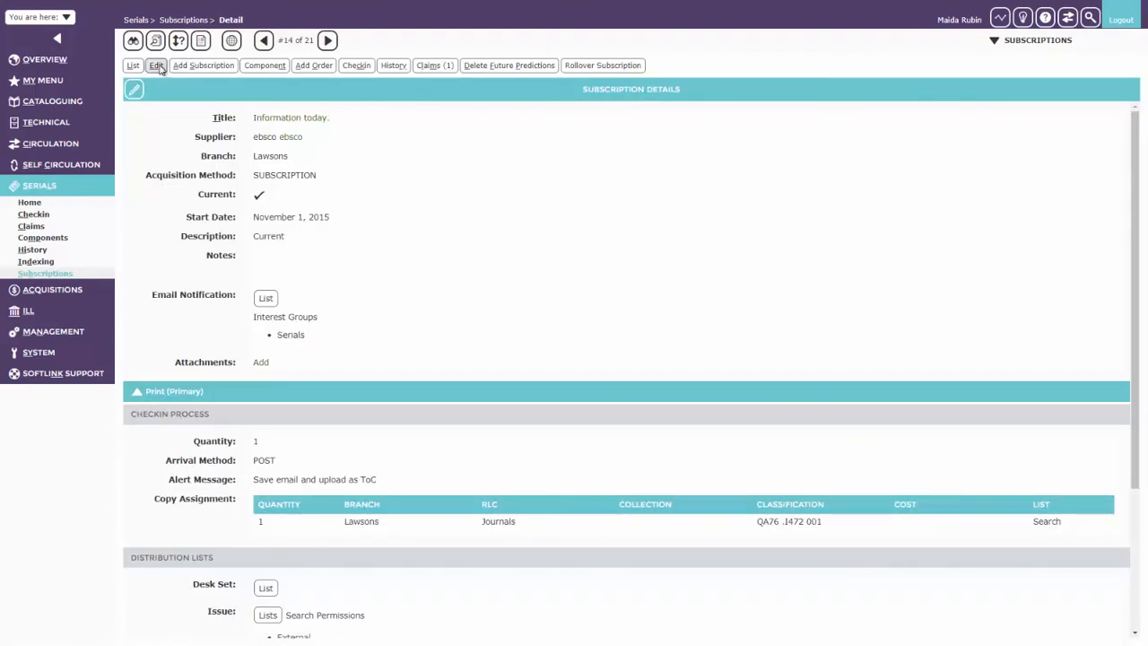
click(157, 66)
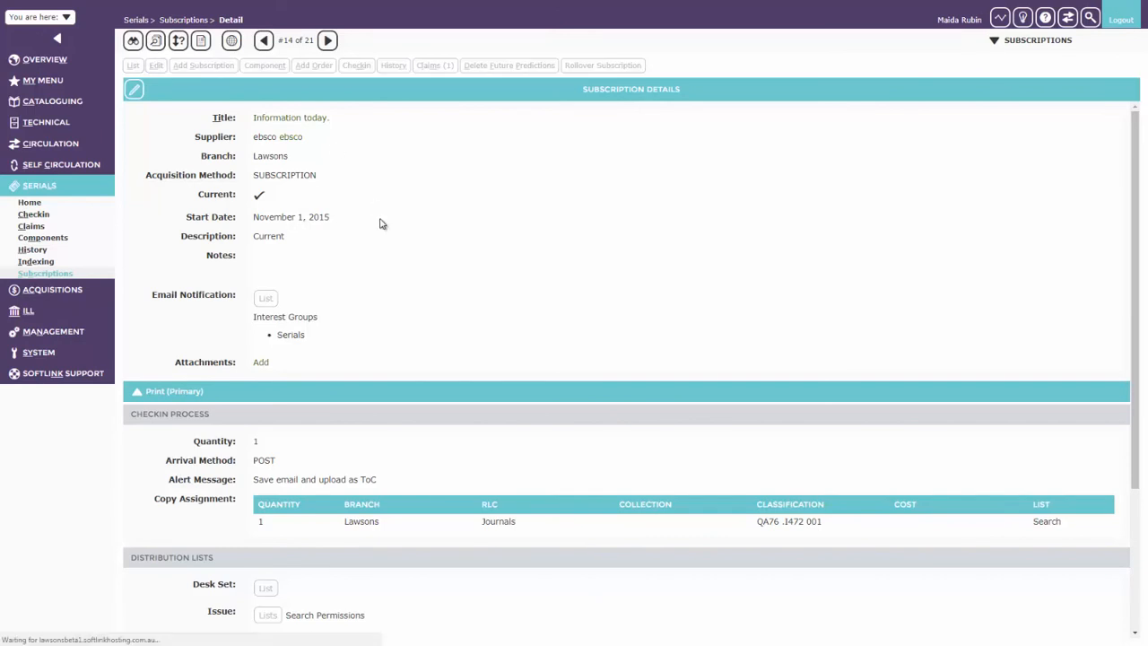
Add another 10-day interval to the subscription's claim schedule in the Late Processing section
scroll(380, 223, down, 4)
scroll(379, 223, down, 10)
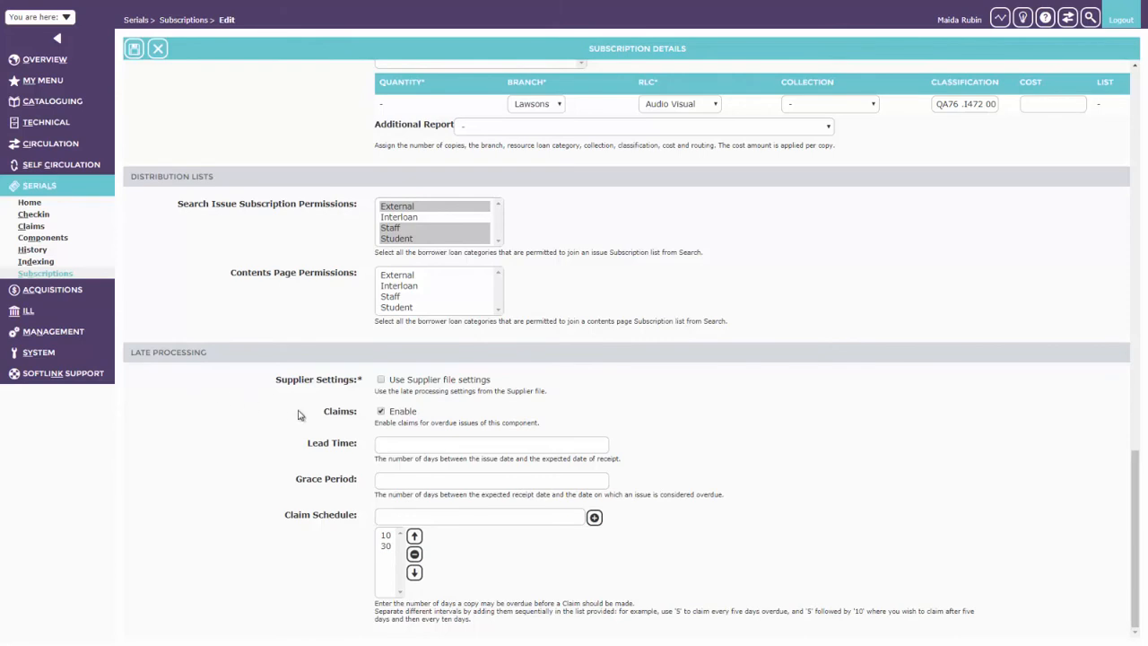
click(389, 517)
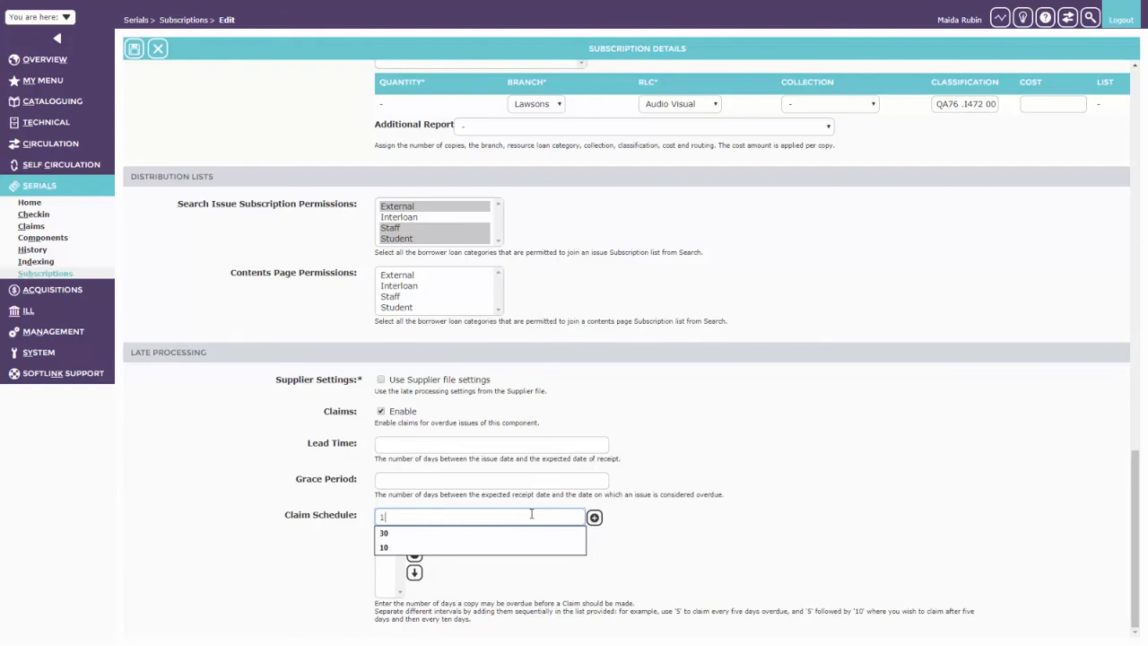
text(10)
click(593, 518)
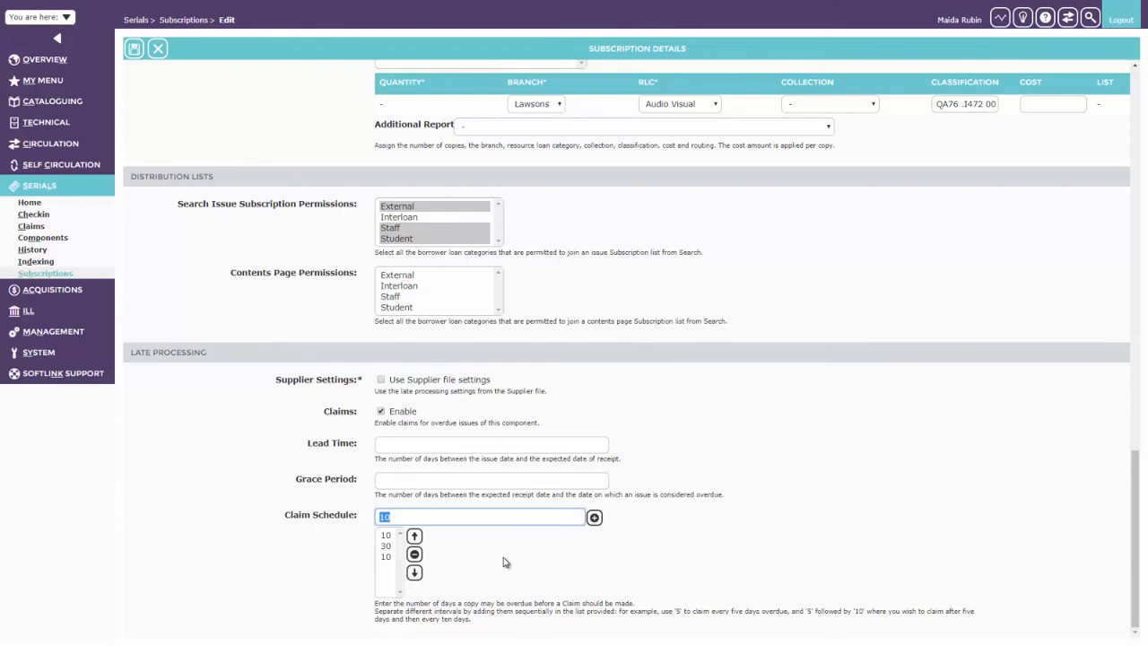
click(735, 435)
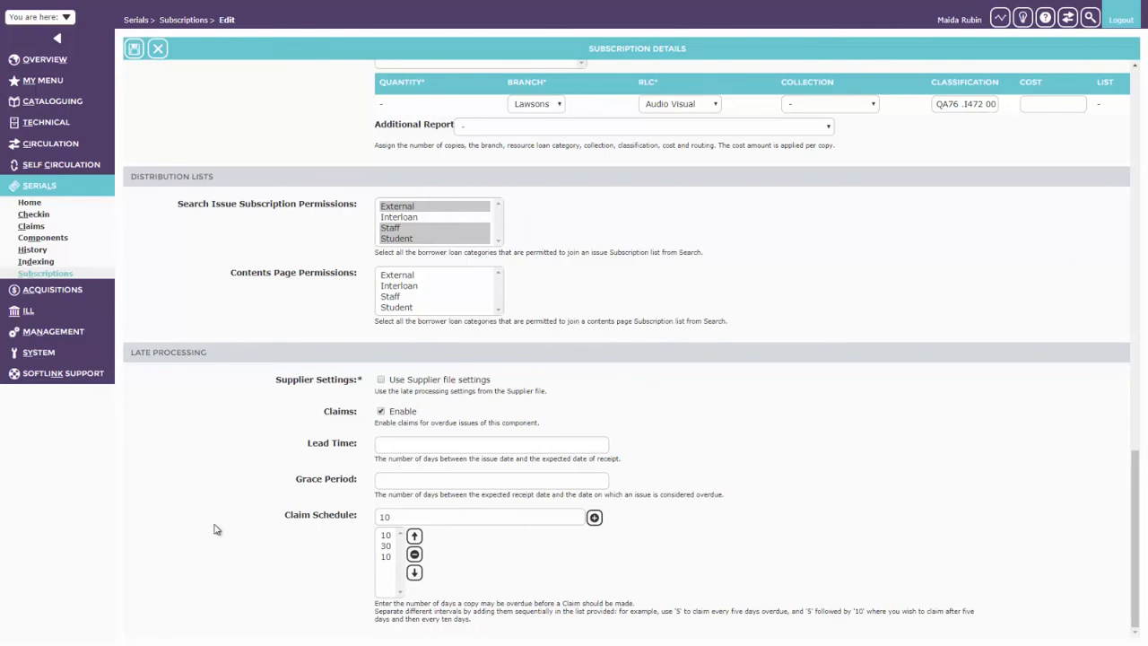
Review the alert message in the Checkin Process section and close the subscription form without saving
scroll(215, 530, up, 5)
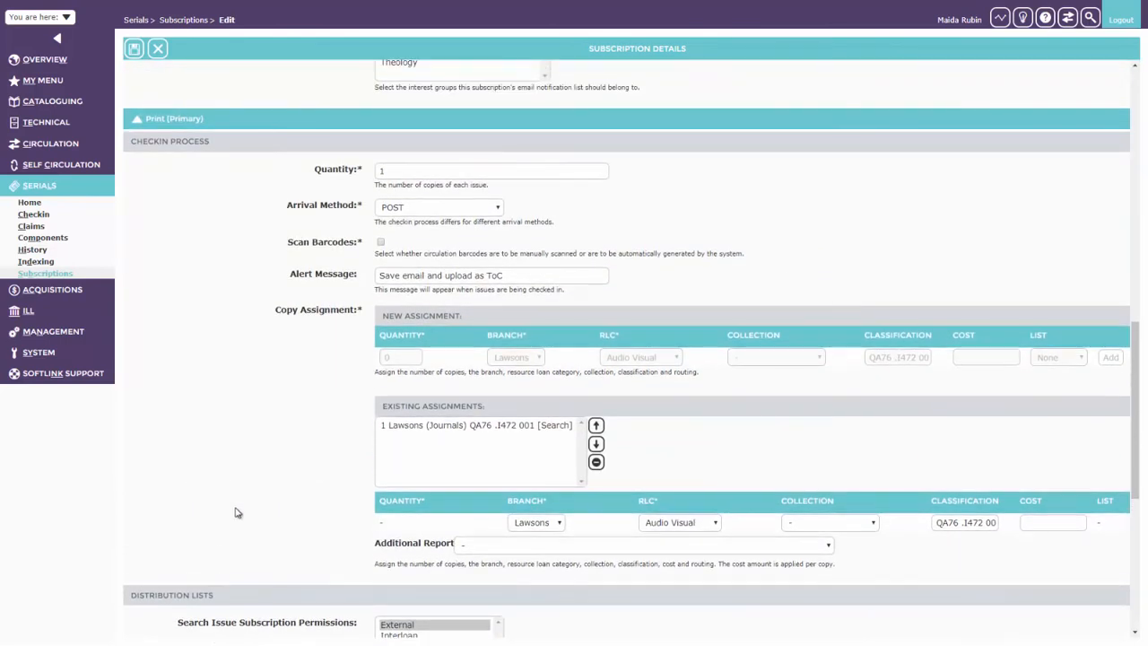
drag(523, 278, 352, 274)
click(277, 397)
click(160, 52)
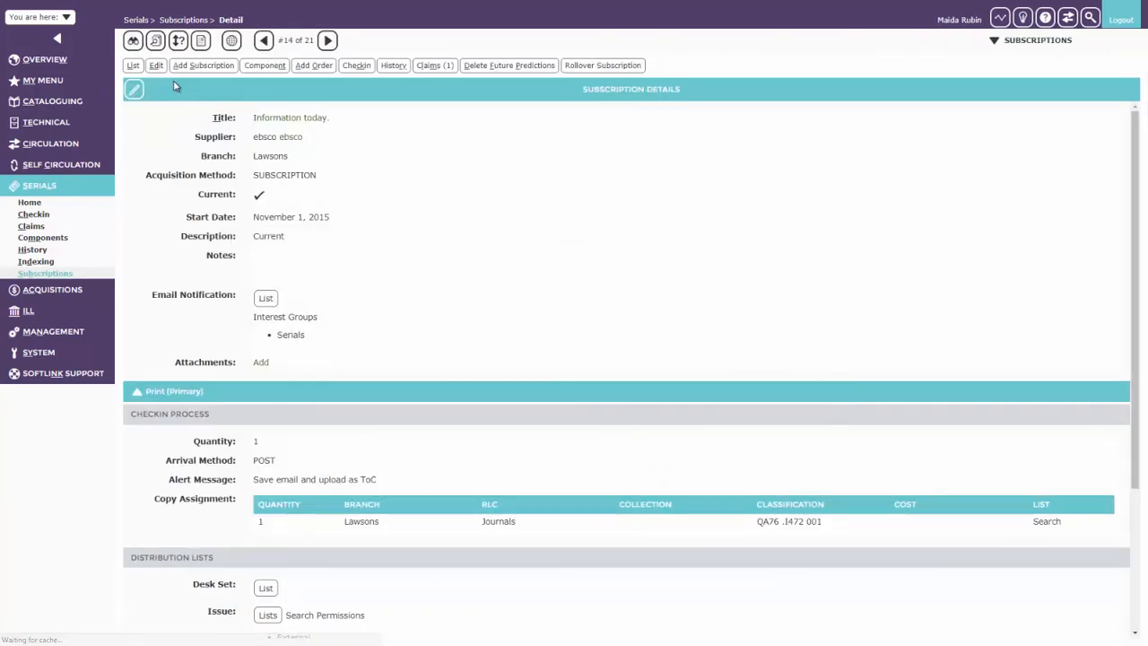
Open the subscription's check-in page, accept its alert to view the expected issues, and return to the subscription details
click(363, 72)
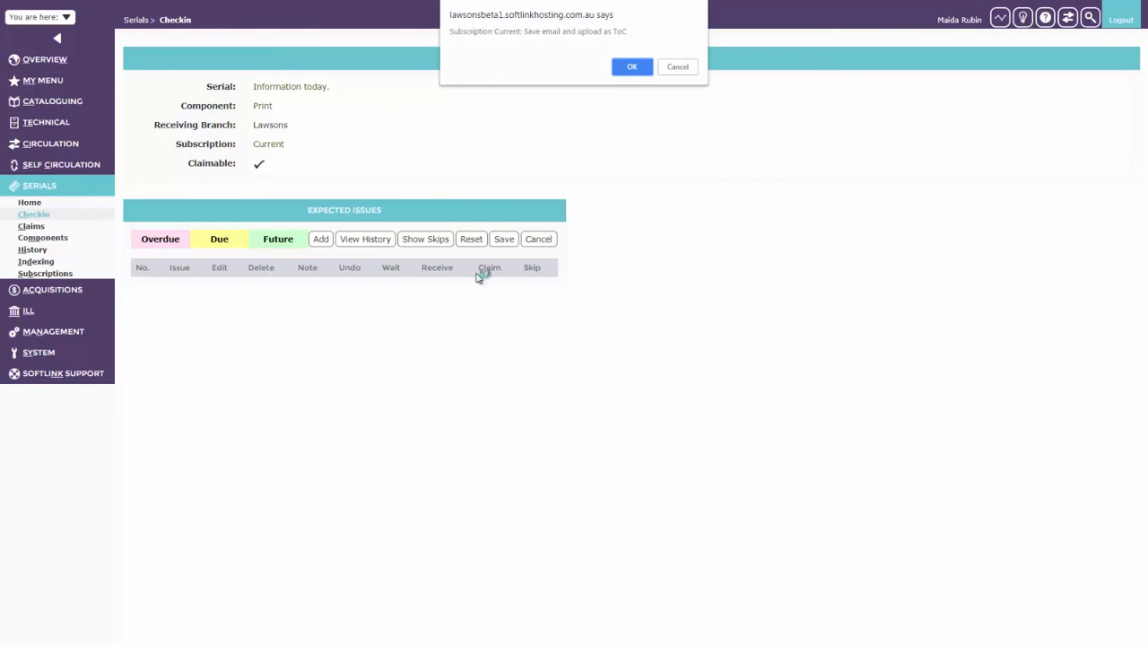
click(633, 65)
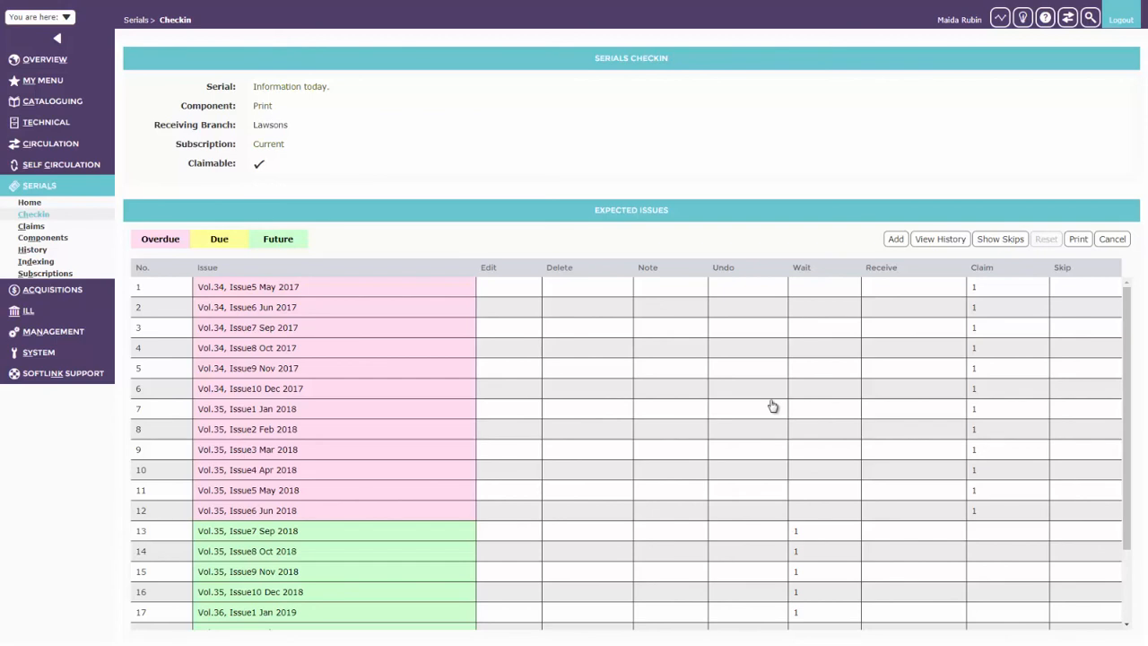
click(268, 145)
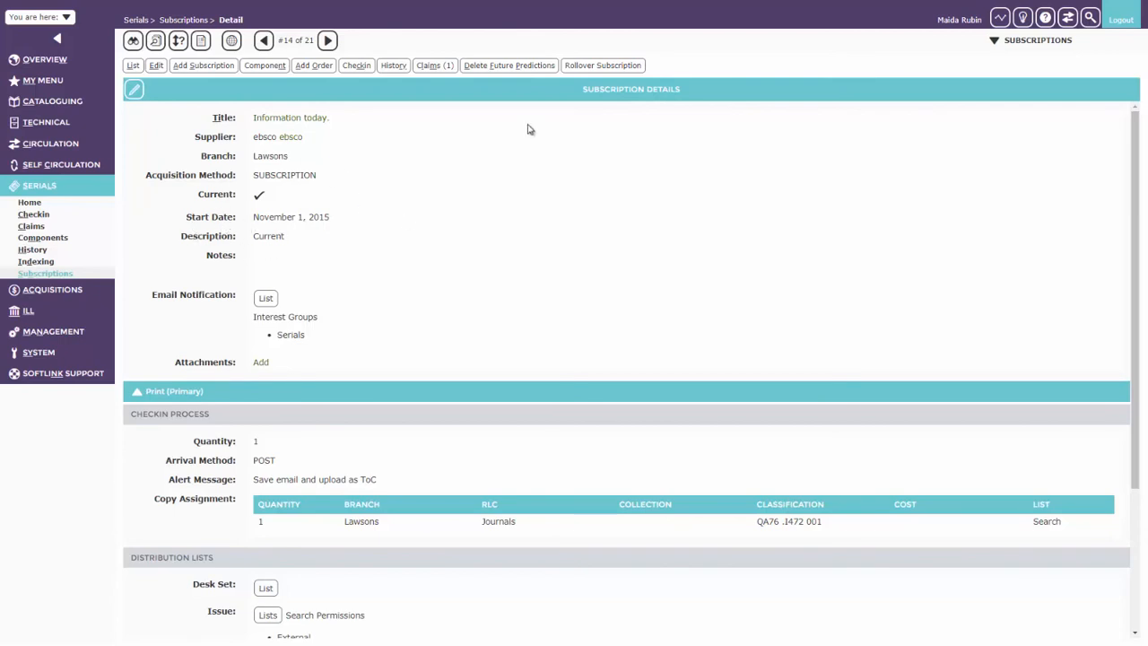
Start a rollover of the subscription dated 31/08/2018 with Expire Subscription enabled, and cancel it
click(603, 64)
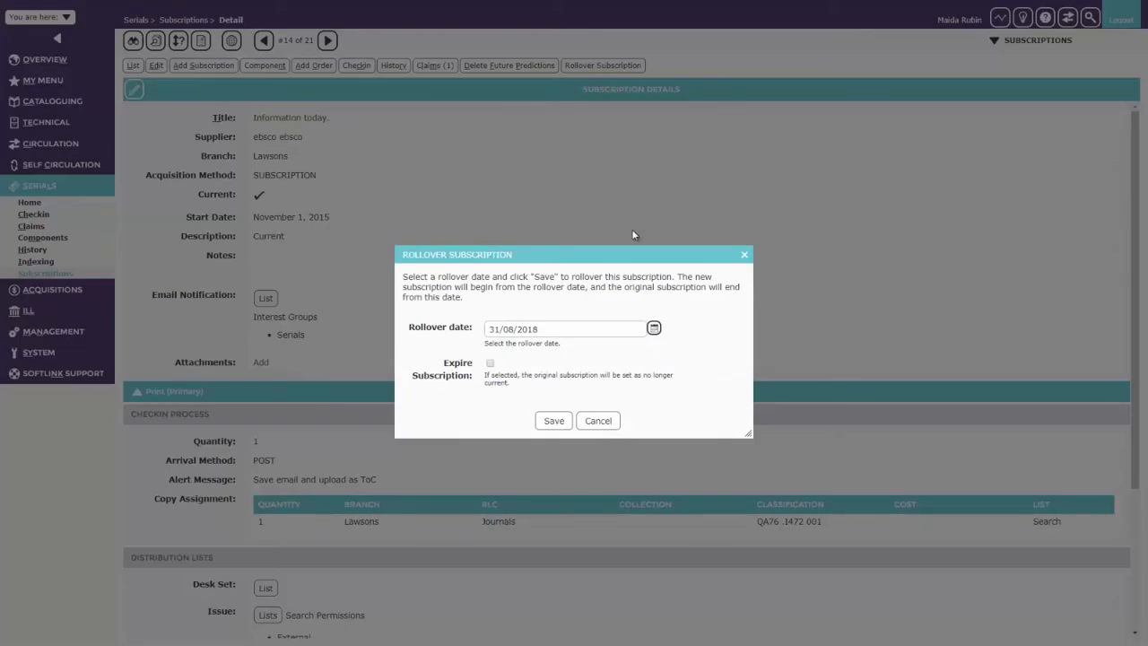
click(559, 327)
drag(559, 326, 480, 324)
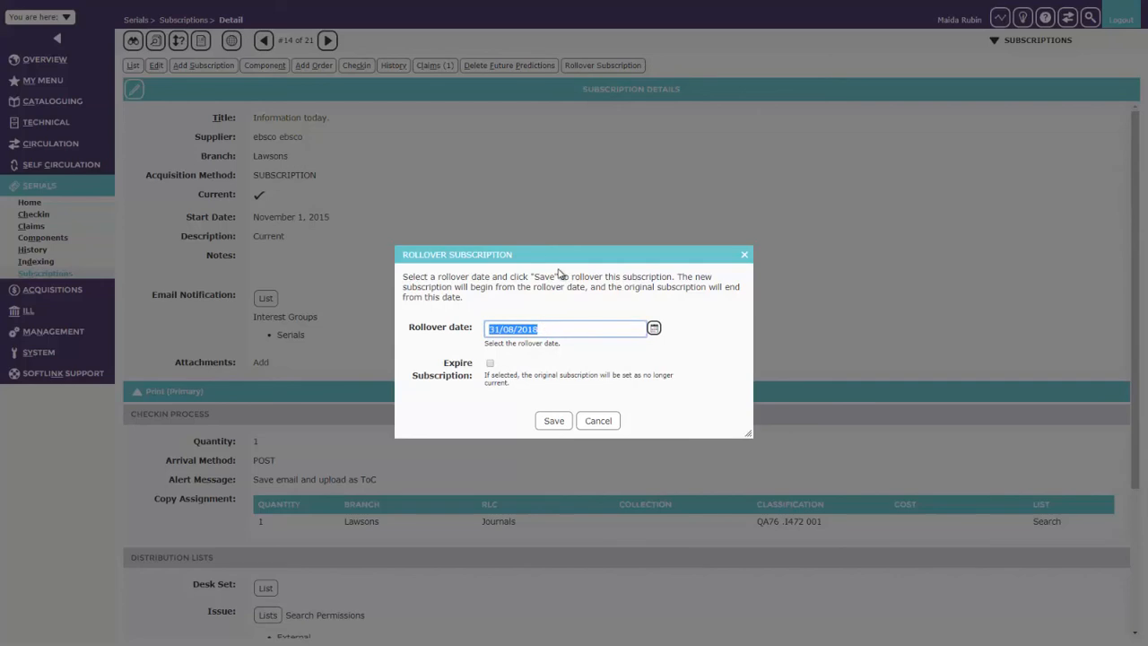
click(490, 363)
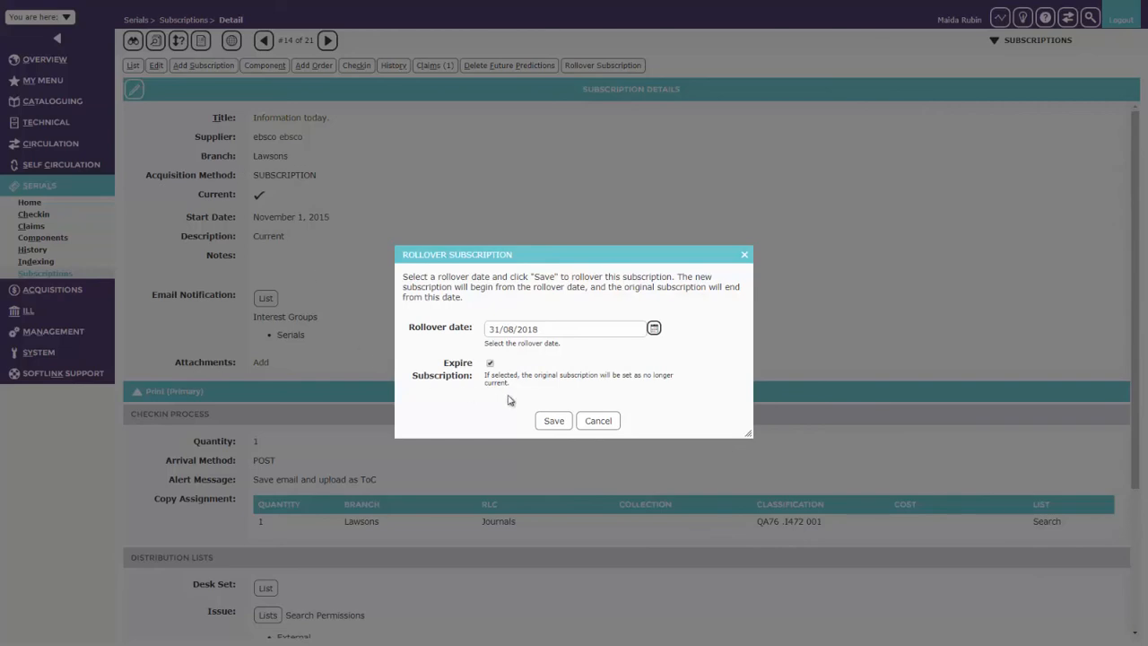
click(615, 429)
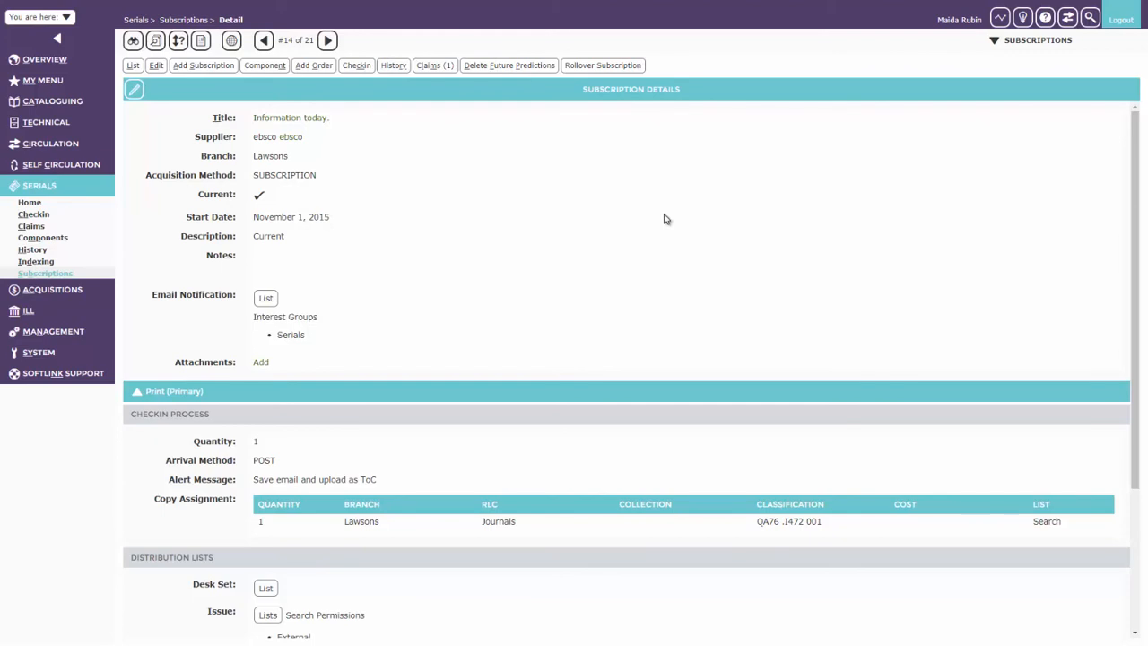
View the current orders search form in Acquisitions, and list all Orders History records with an unfiltered search
click(68, 296)
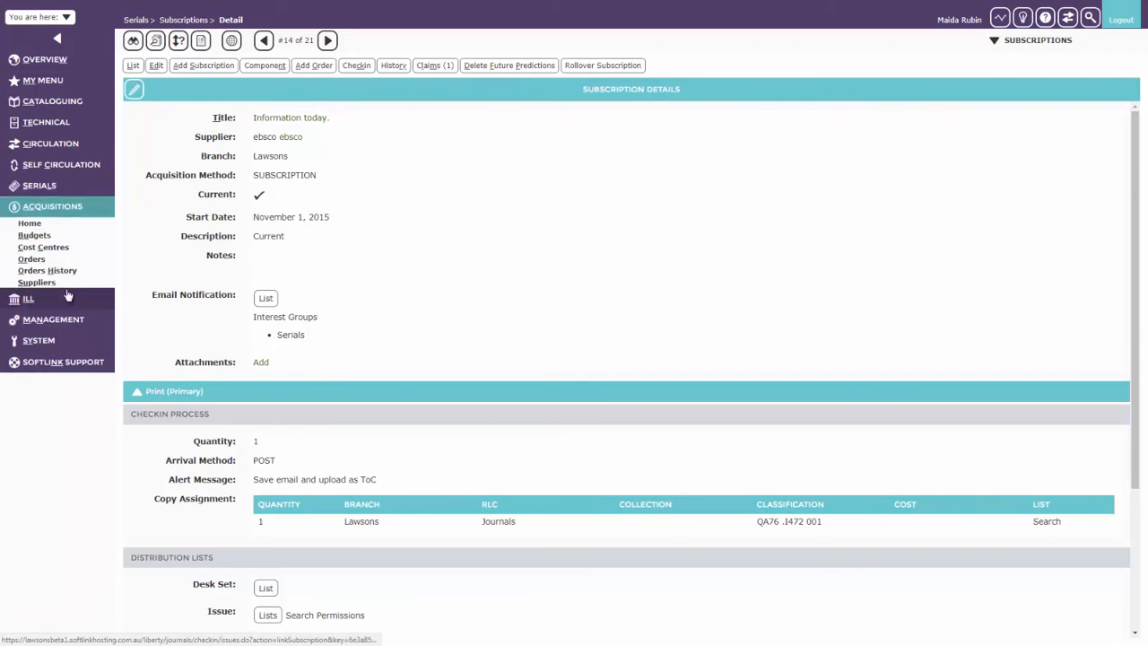
click(37, 261)
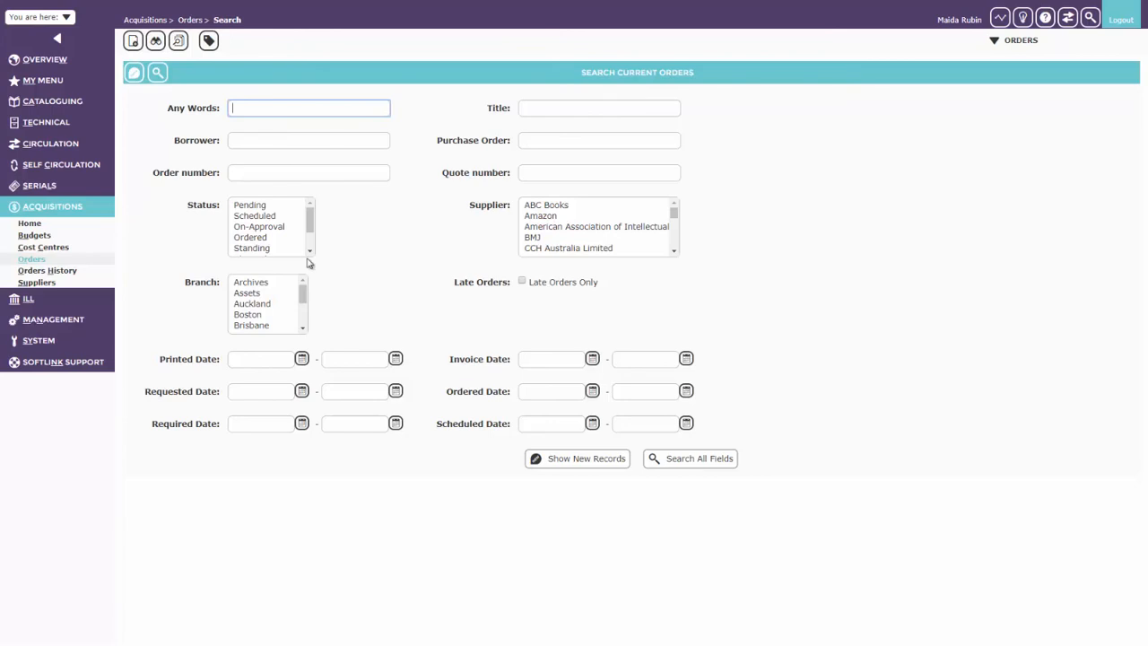
click(76, 277)
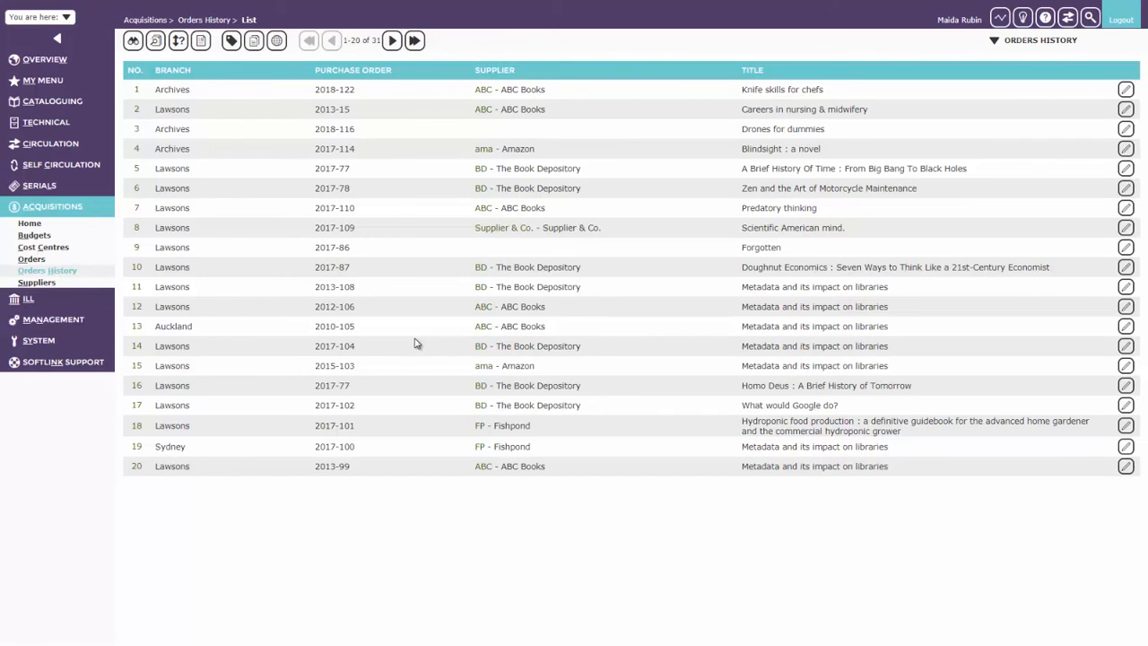
key(F7)
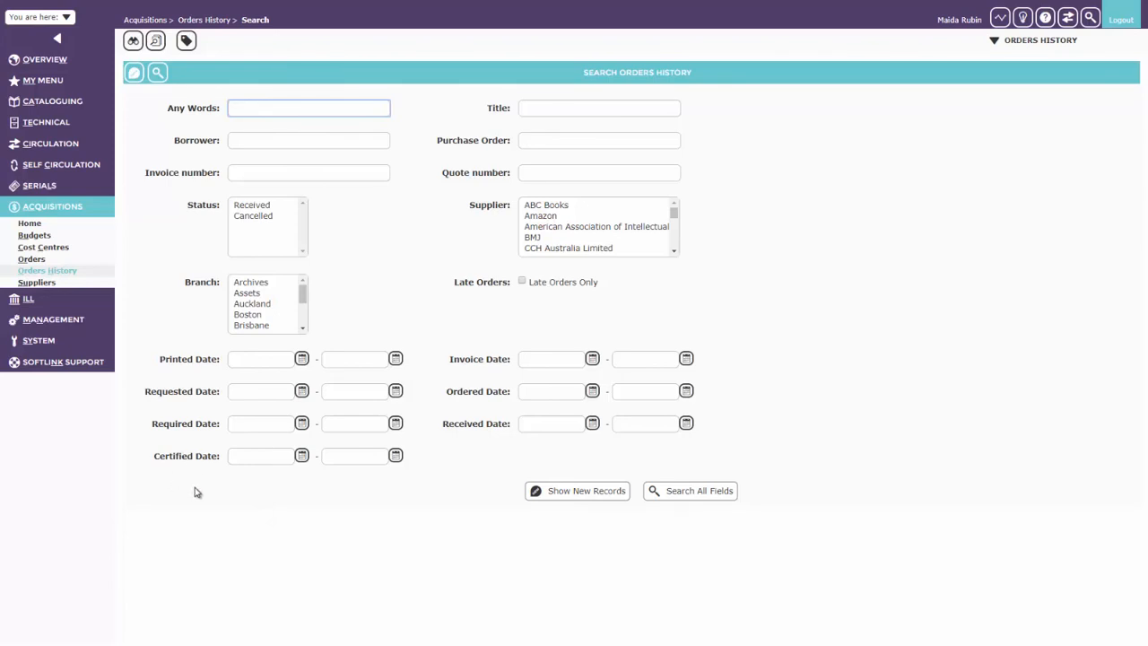
click(161, 75)
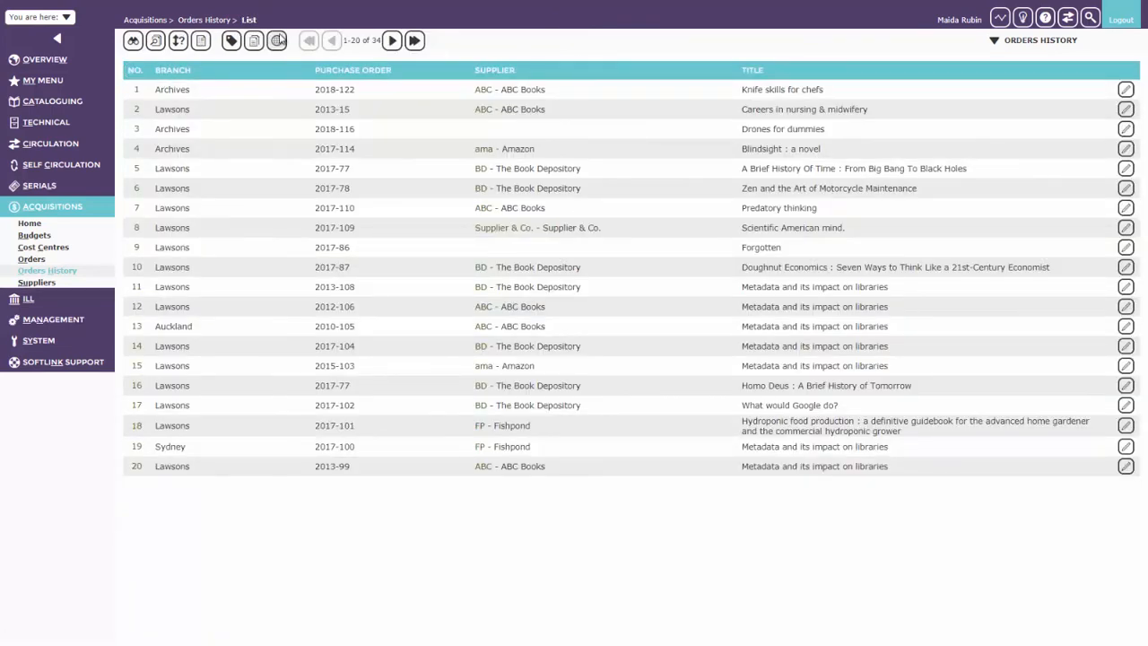
Start a new custom report for Order History, look through the available user-defined column fields, and close it without saving
click(201, 41)
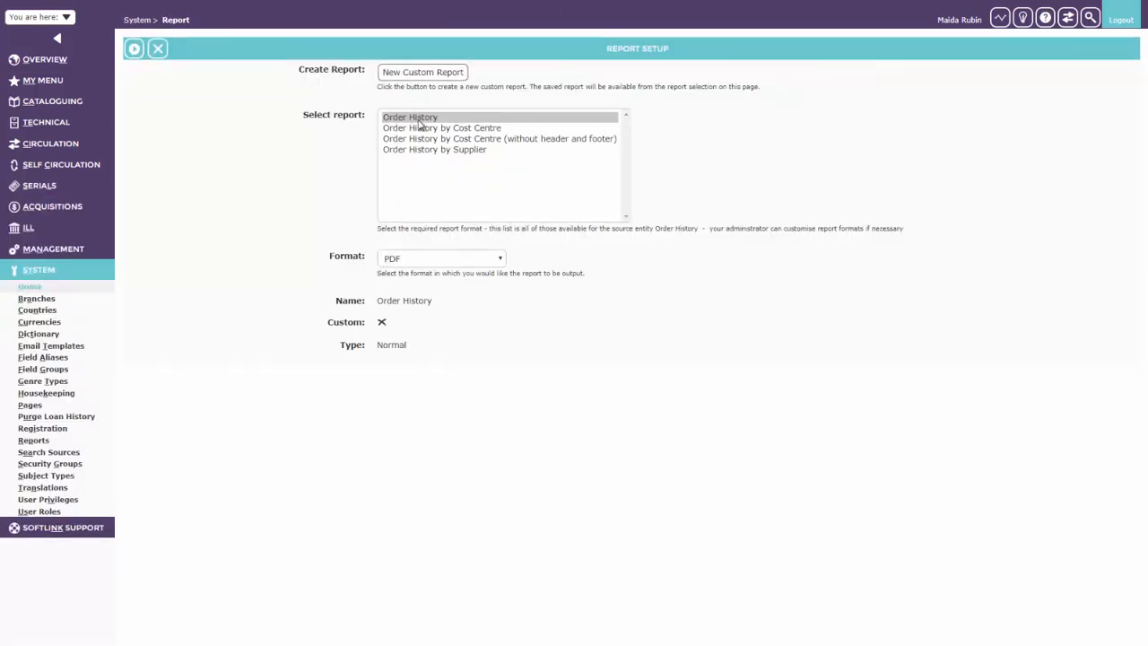
click(429, 77)
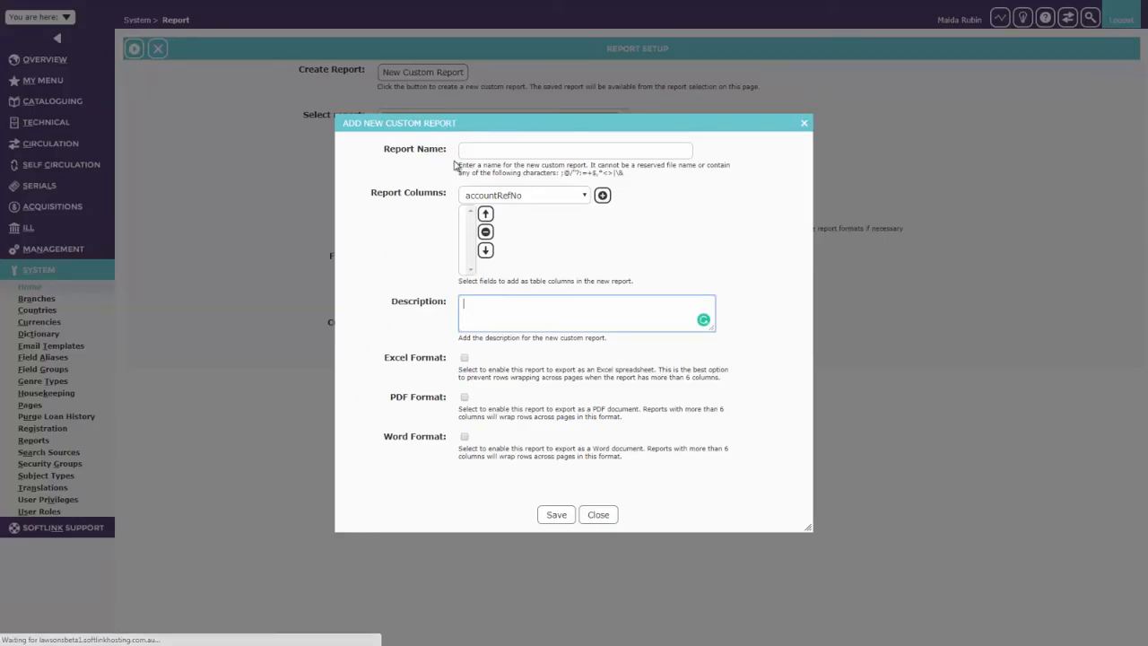
click(542, 200)
drag(588, 231, 595, 370)
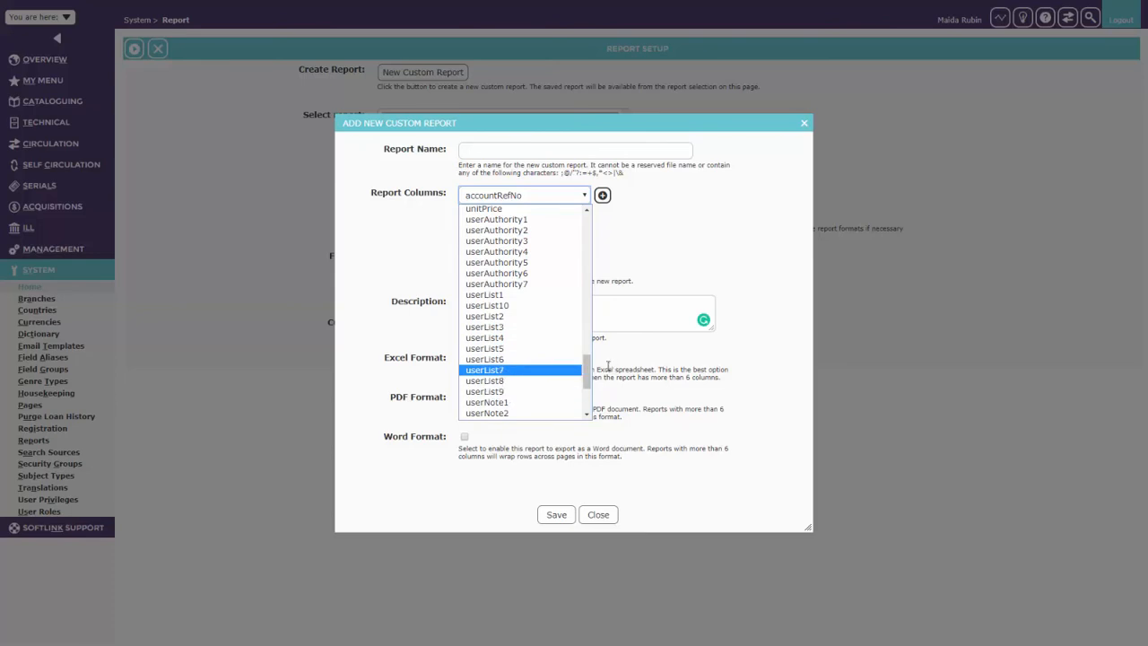
drag(587, 377, 589, 387)
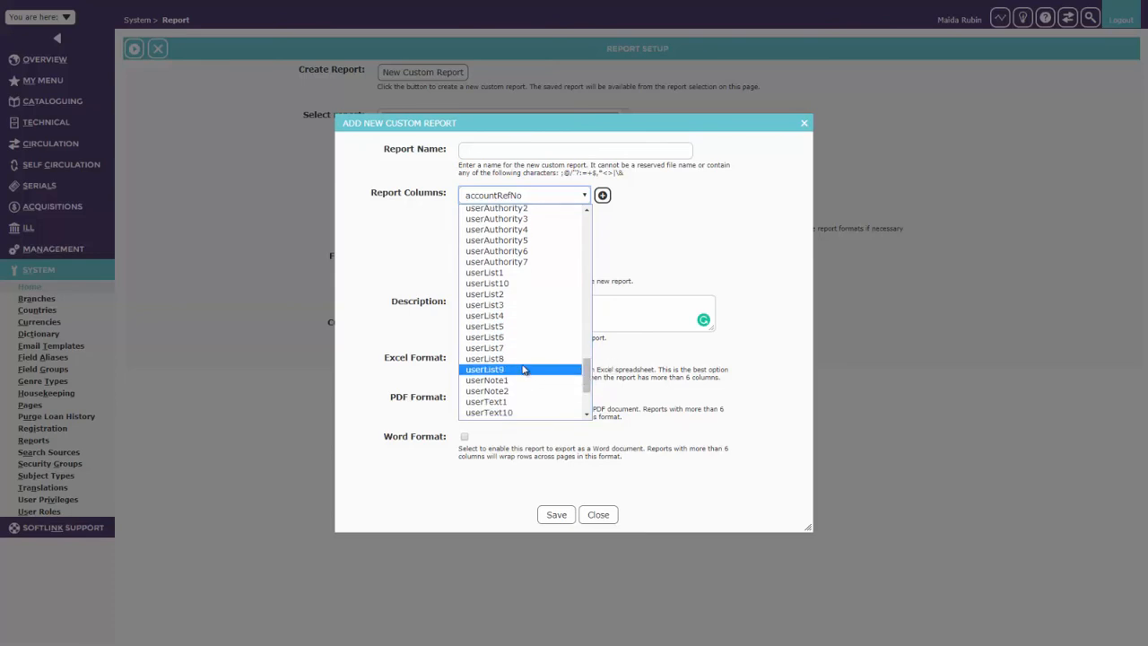
drag(587, 381, 587, 390)
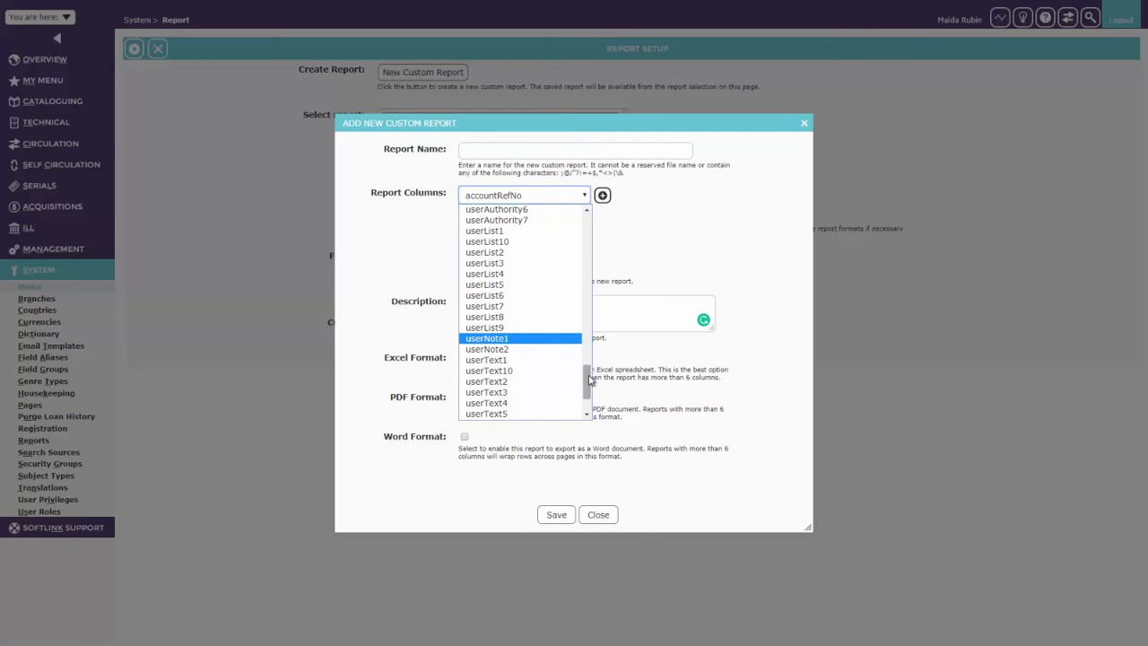
drag(589, 379, 590, 372)
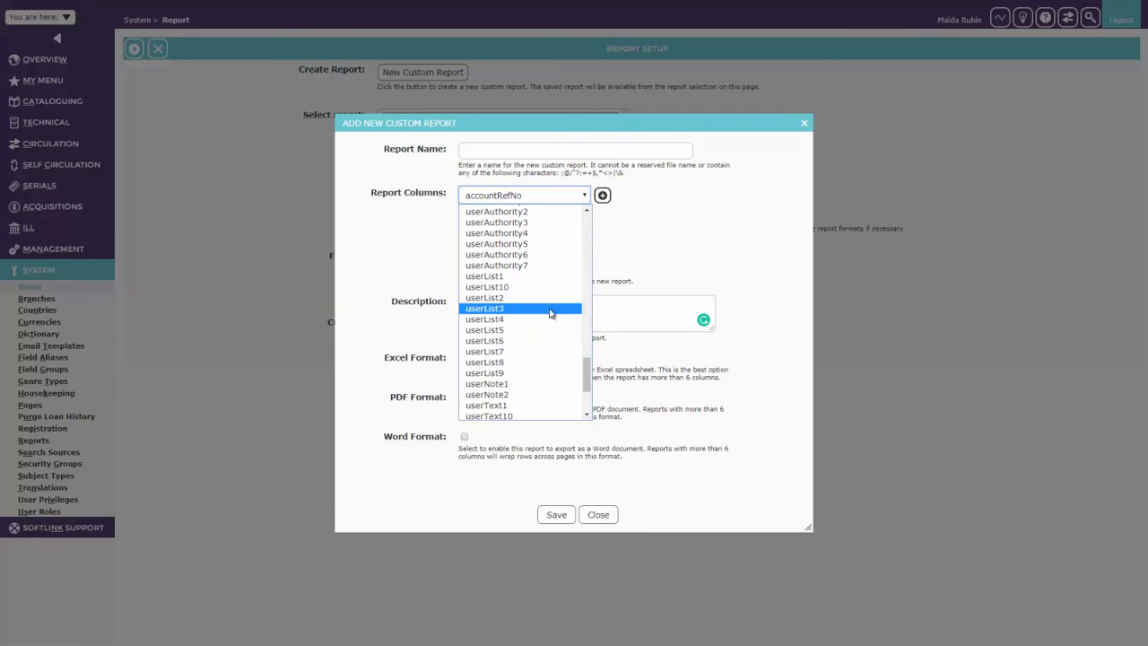
click(607, 521)
click(607, 521)
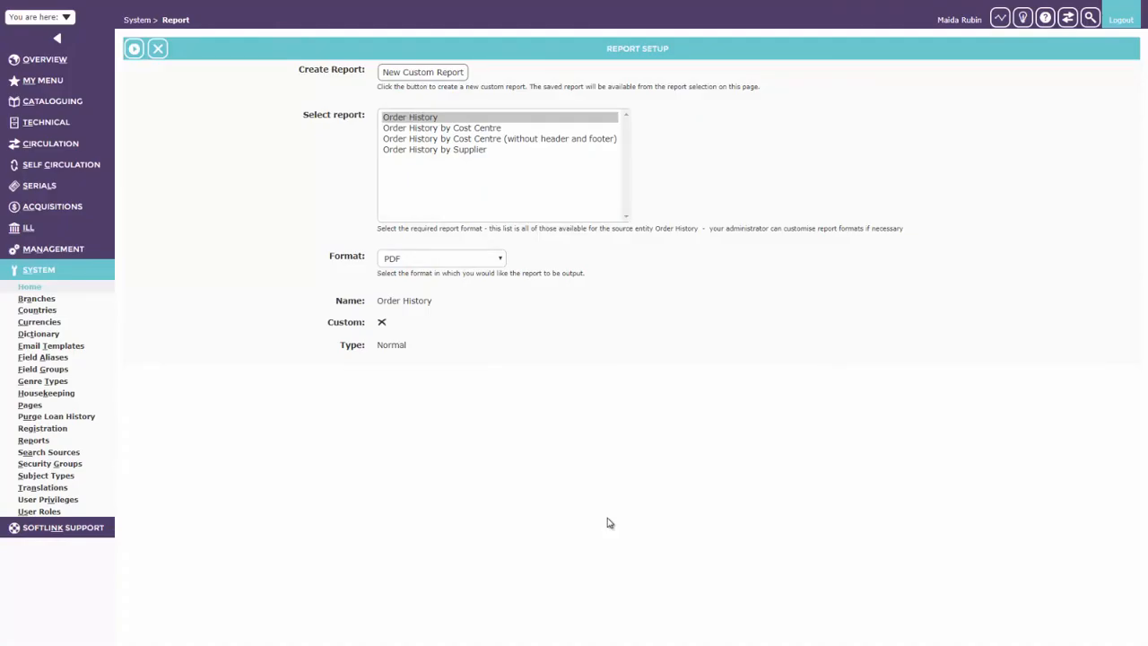